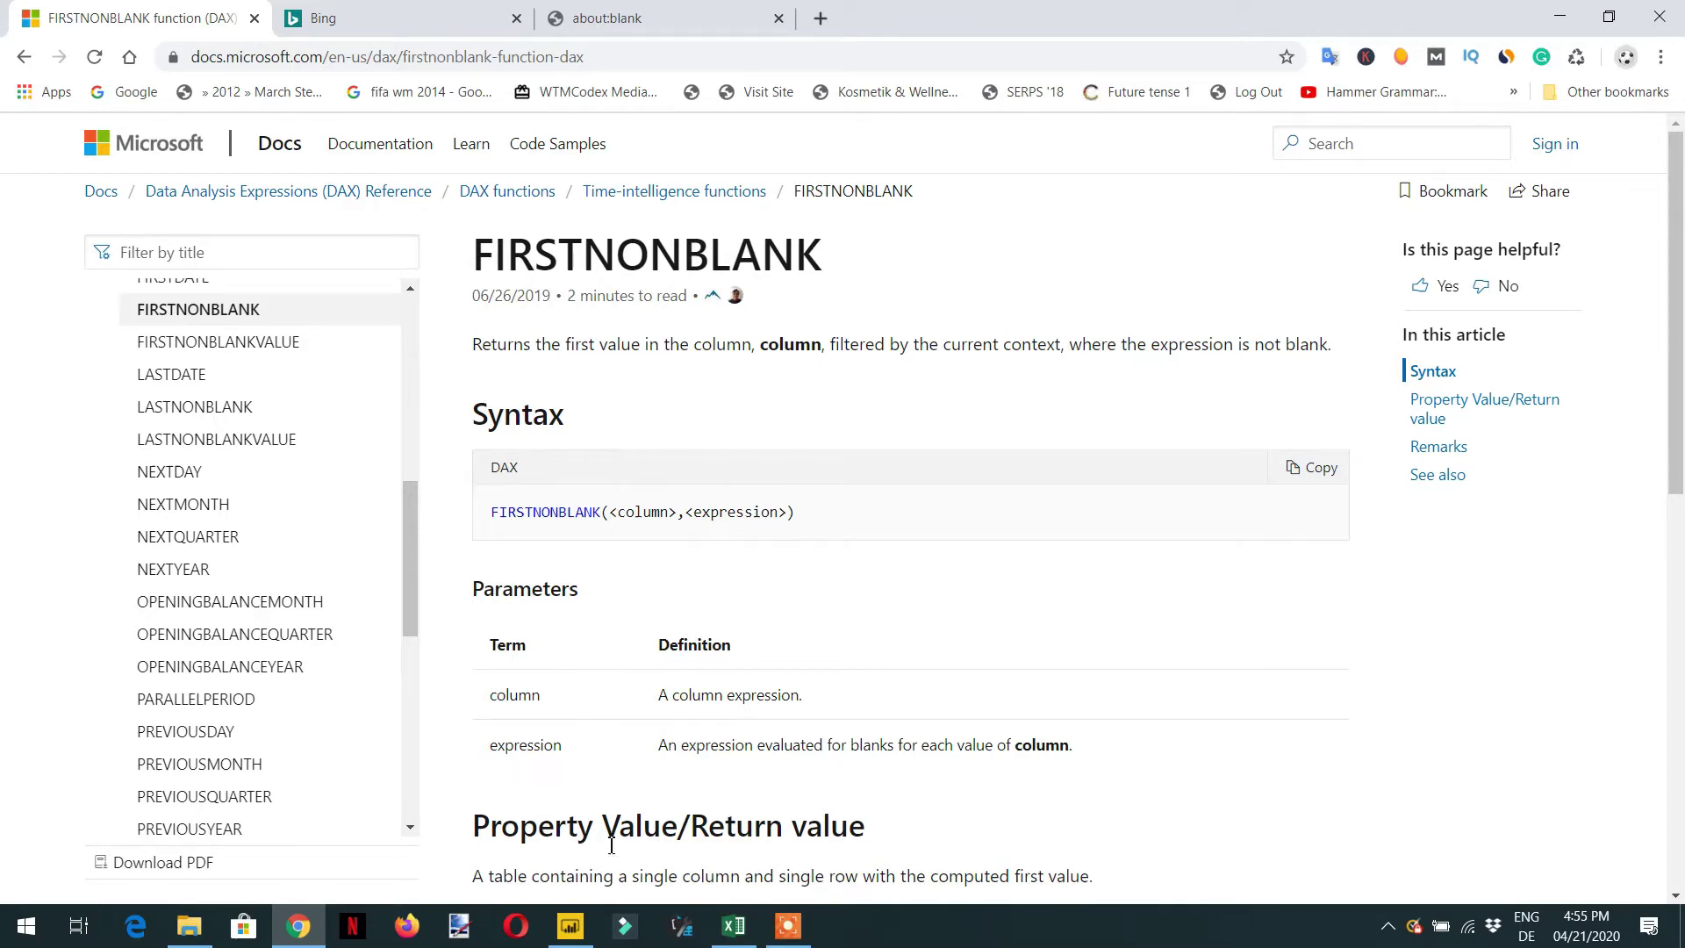
Switch from the FIRSTNONBLANK docs page to the Power BI report with the Date, Color and Sales table
{"action": "left_click", "coordinate": [570, 926]}
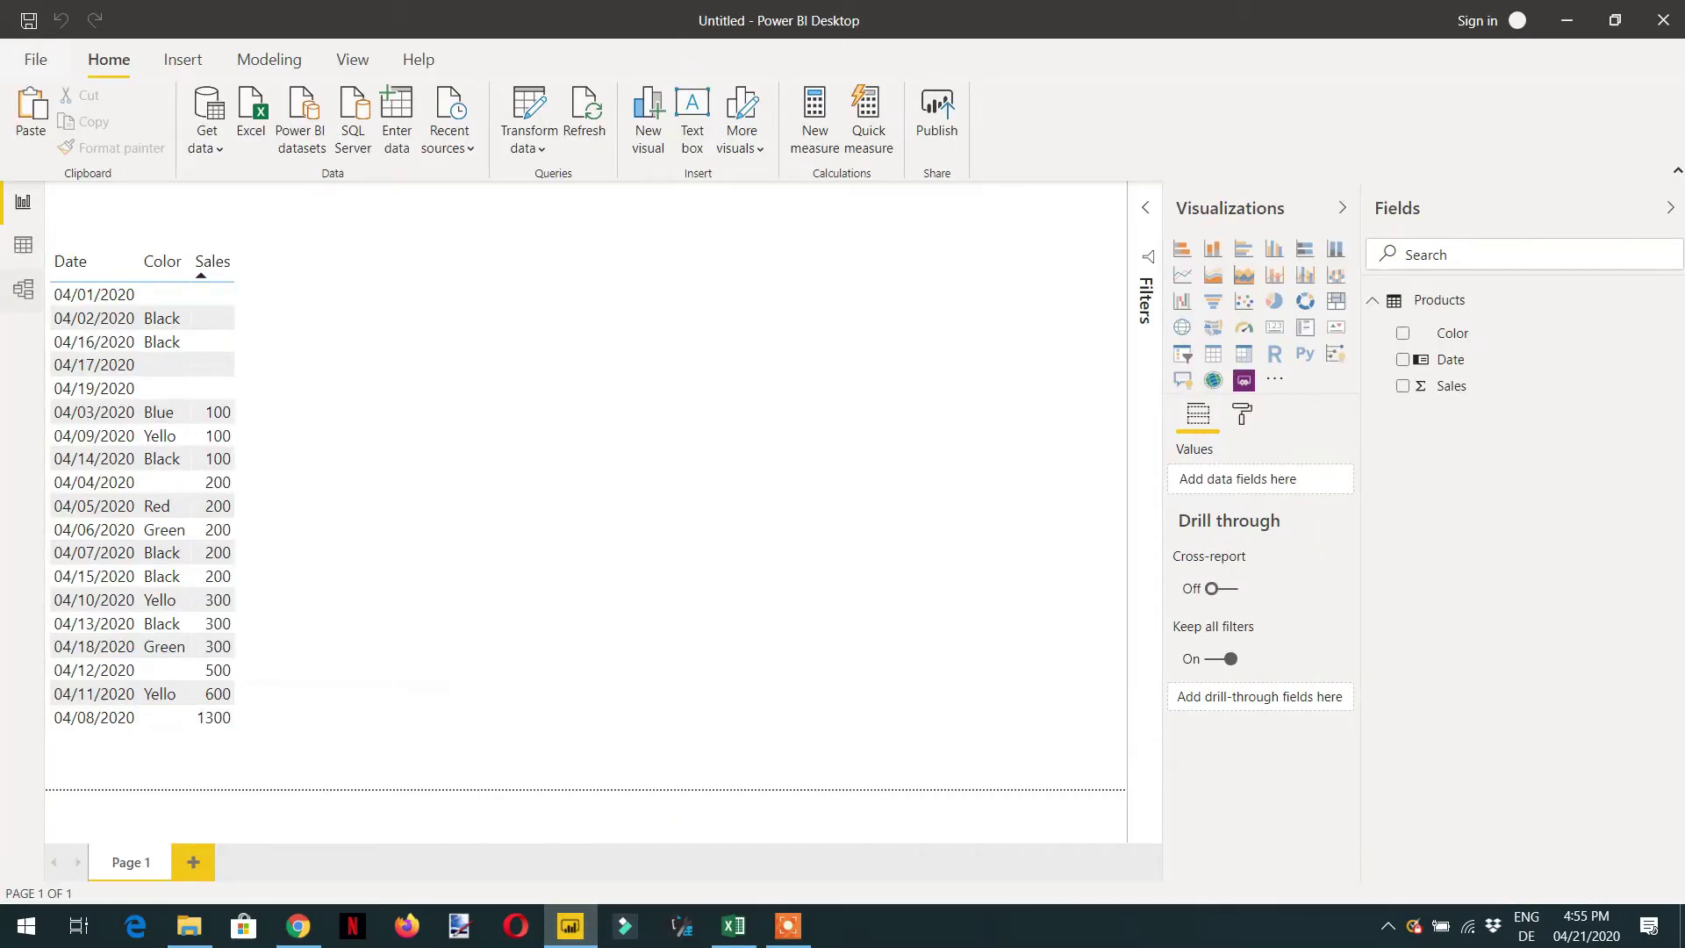
Check the data model and the Products rows, then return to the report page
{"action": "left_click", "coordinate": [23, 290]}
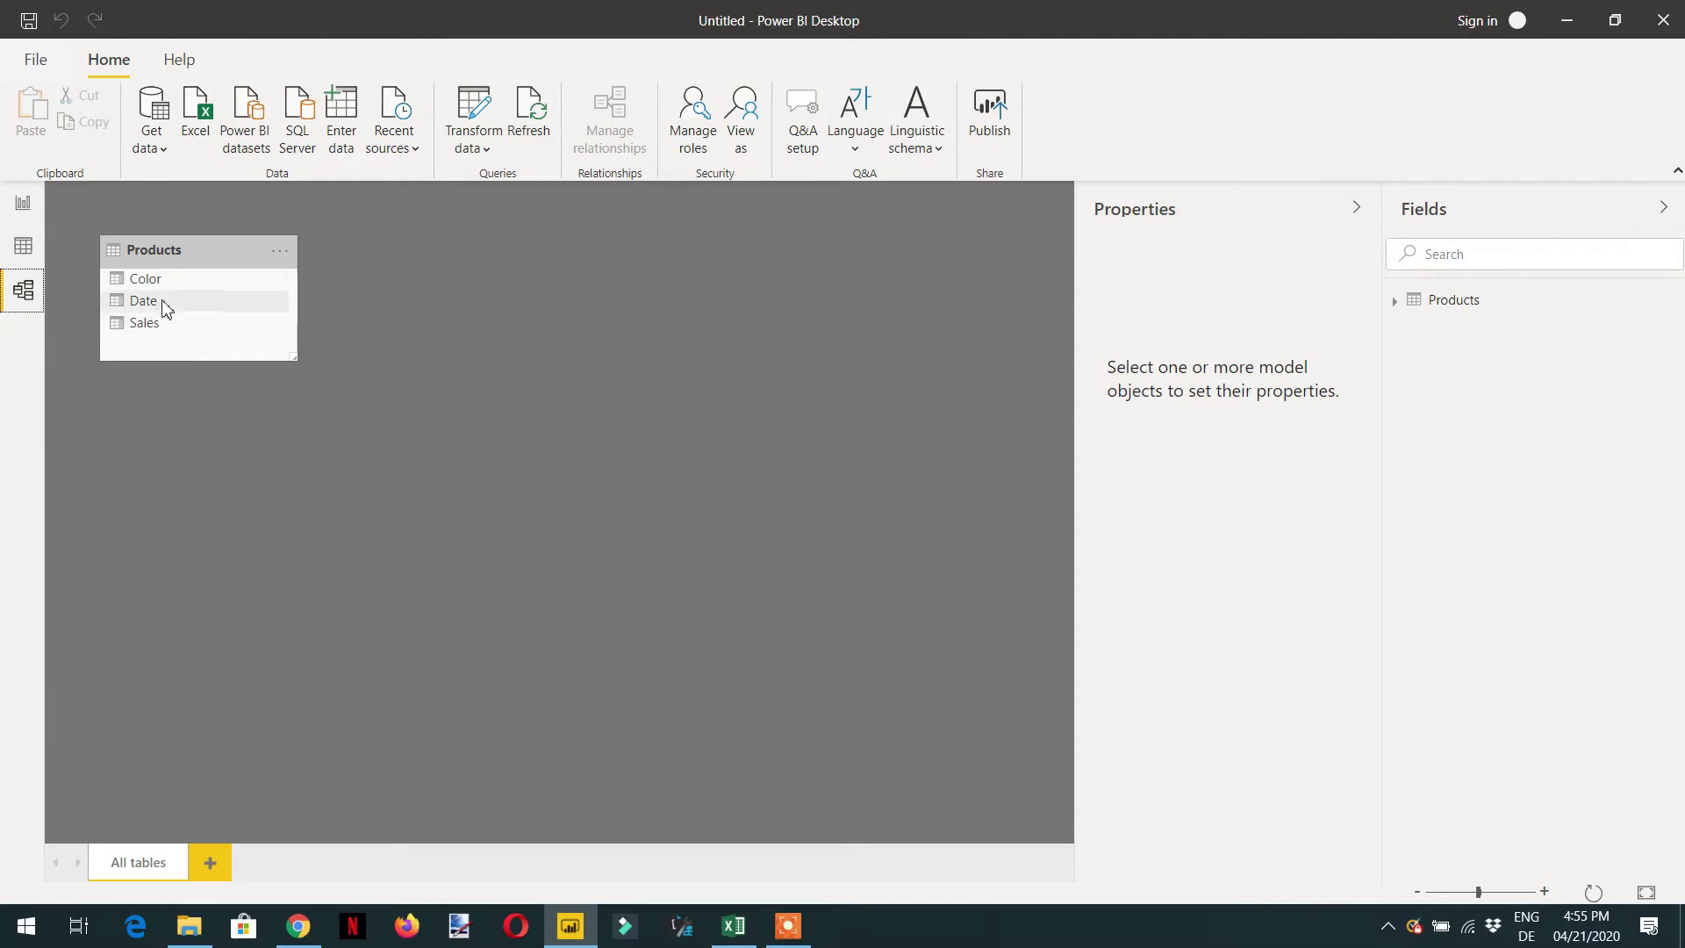
{"action": "left_click", "coordinate": [23, 246]}
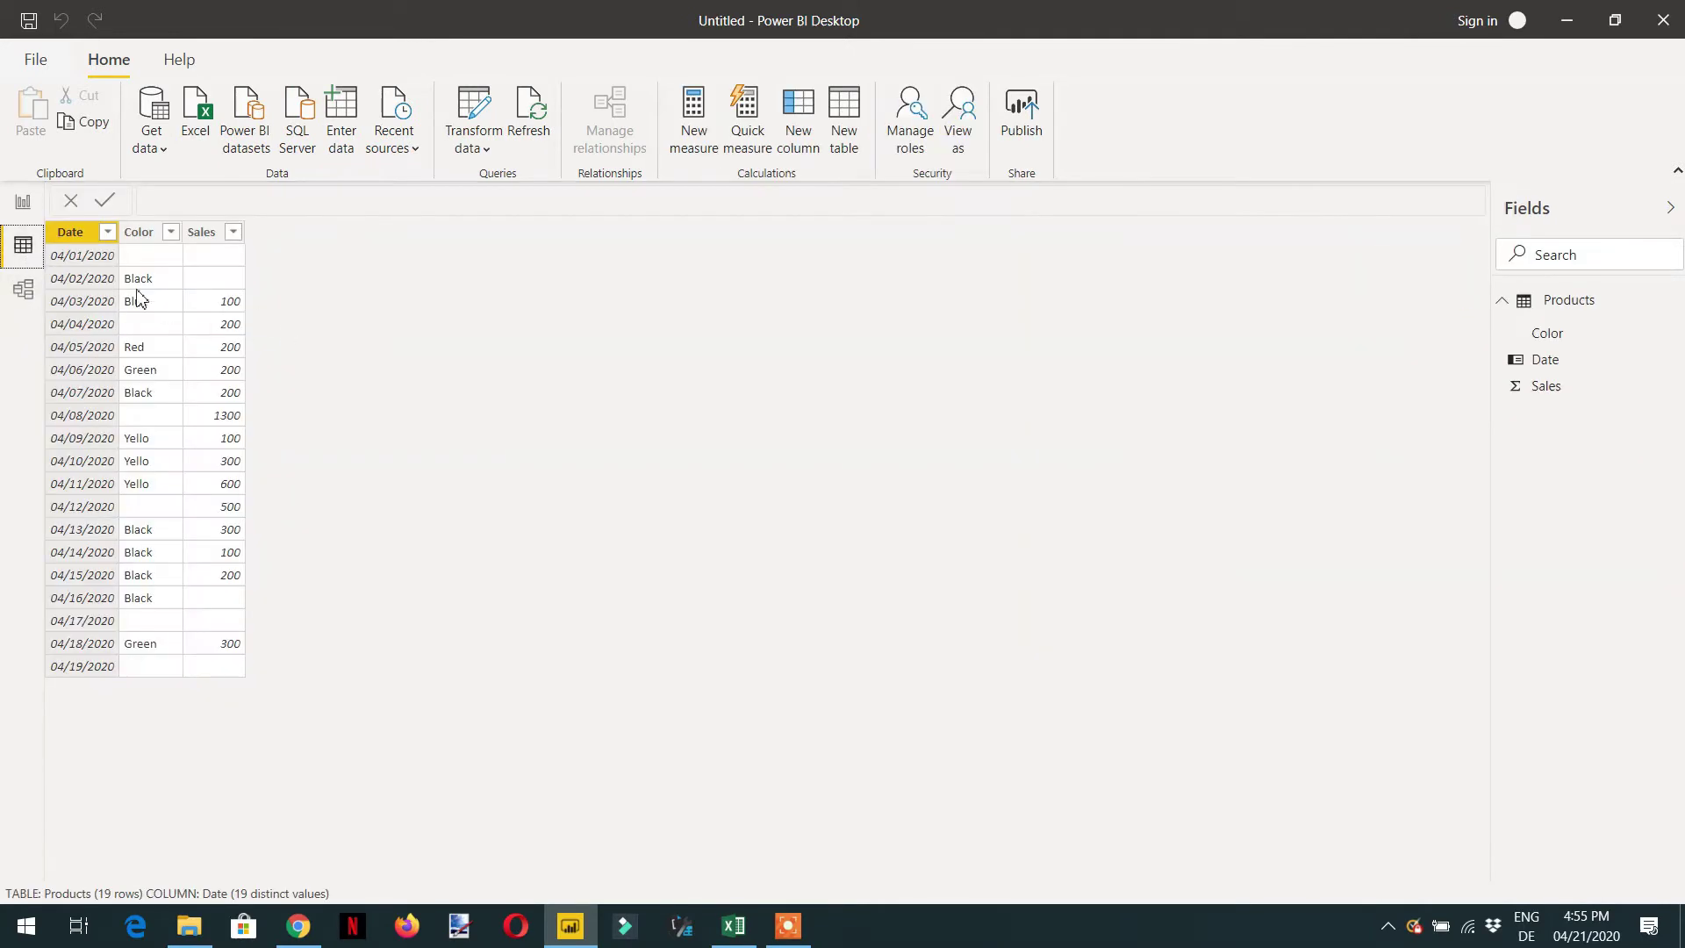
{"action": "left_click", "coordinate": [25, 209]}
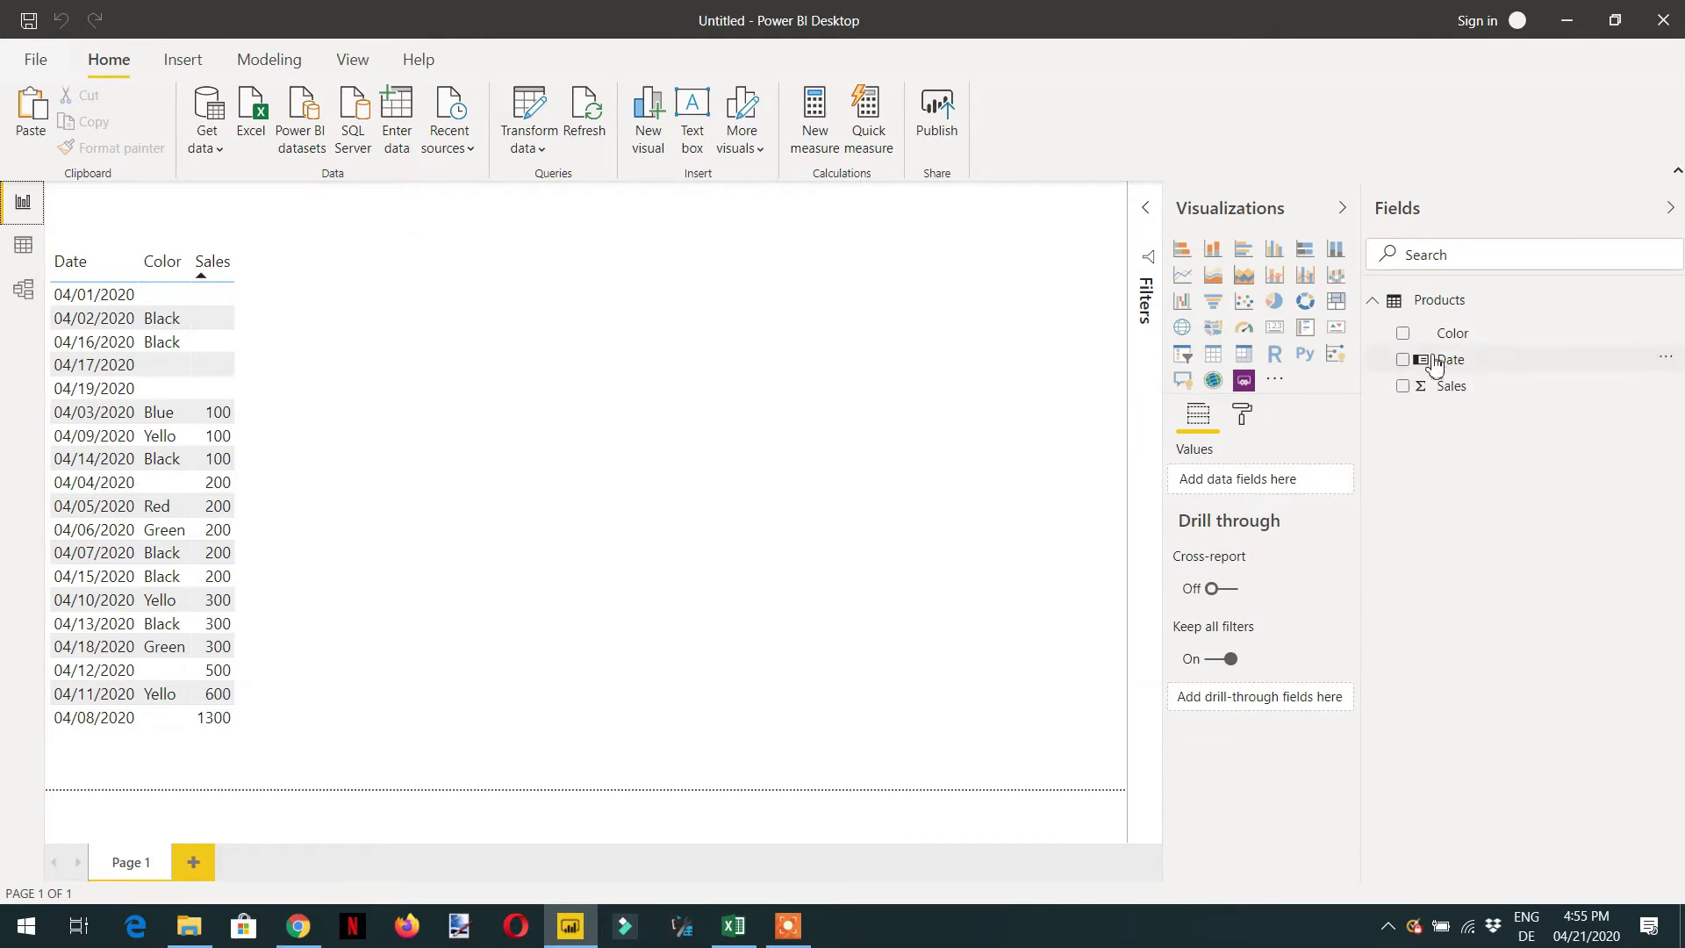
Add a new empty measure to the Products table
{"action": "left_click", "coordinate": [279, 355]}
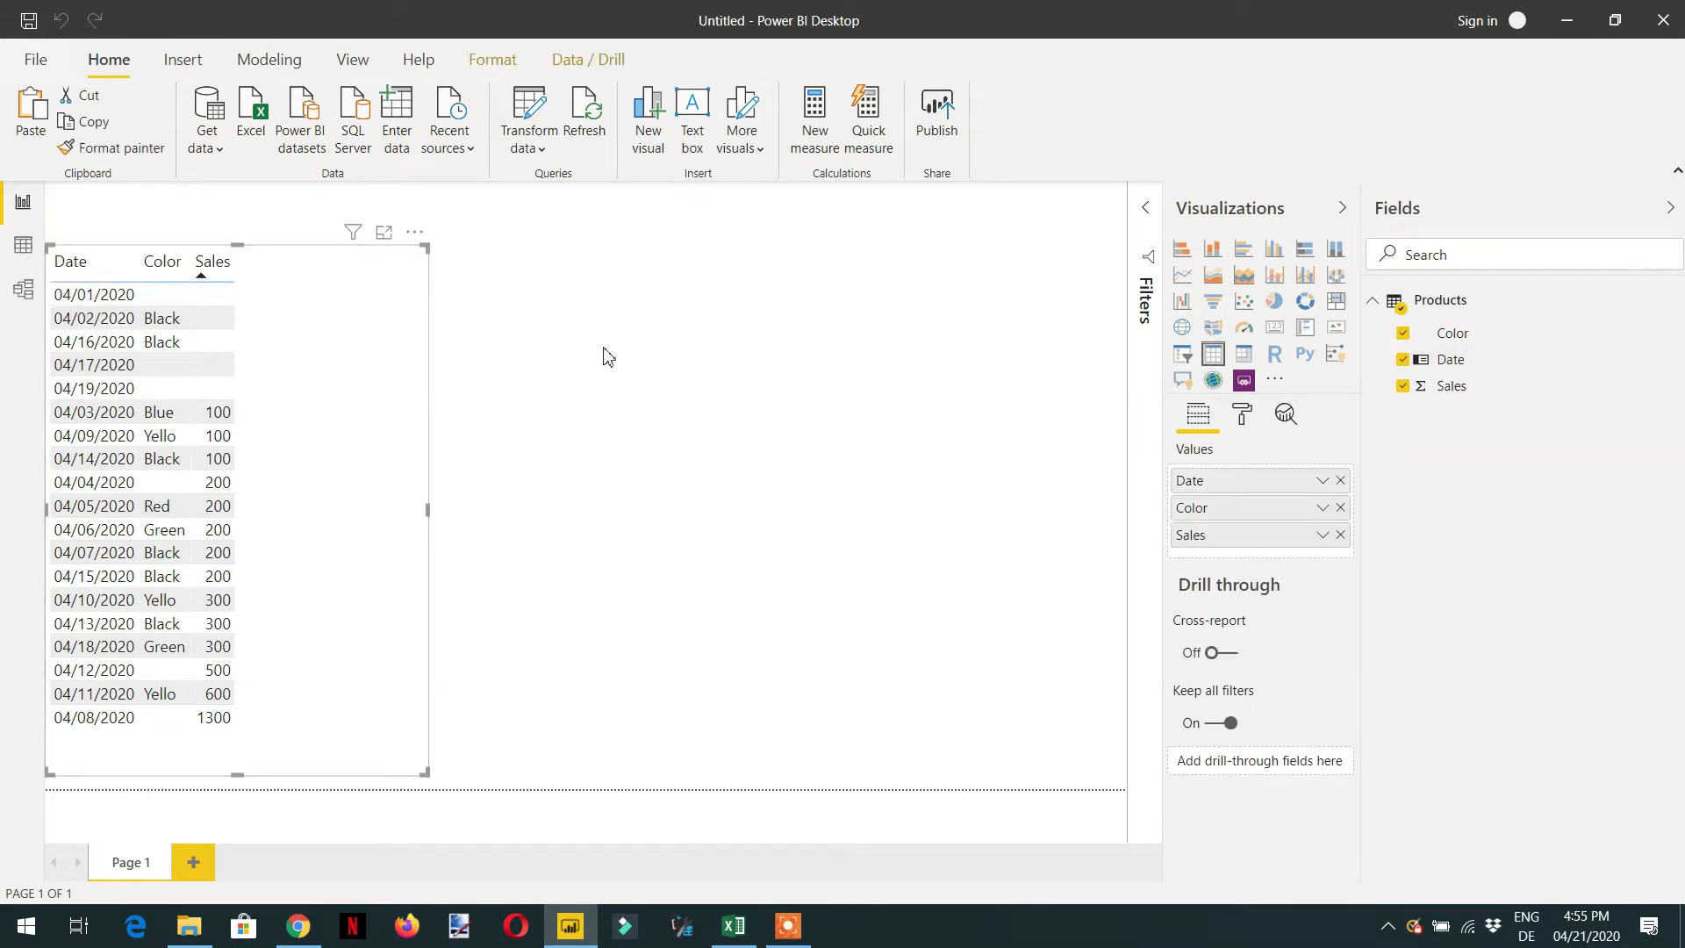
{"action": "left_click", "coordinate": [1444, 302]}
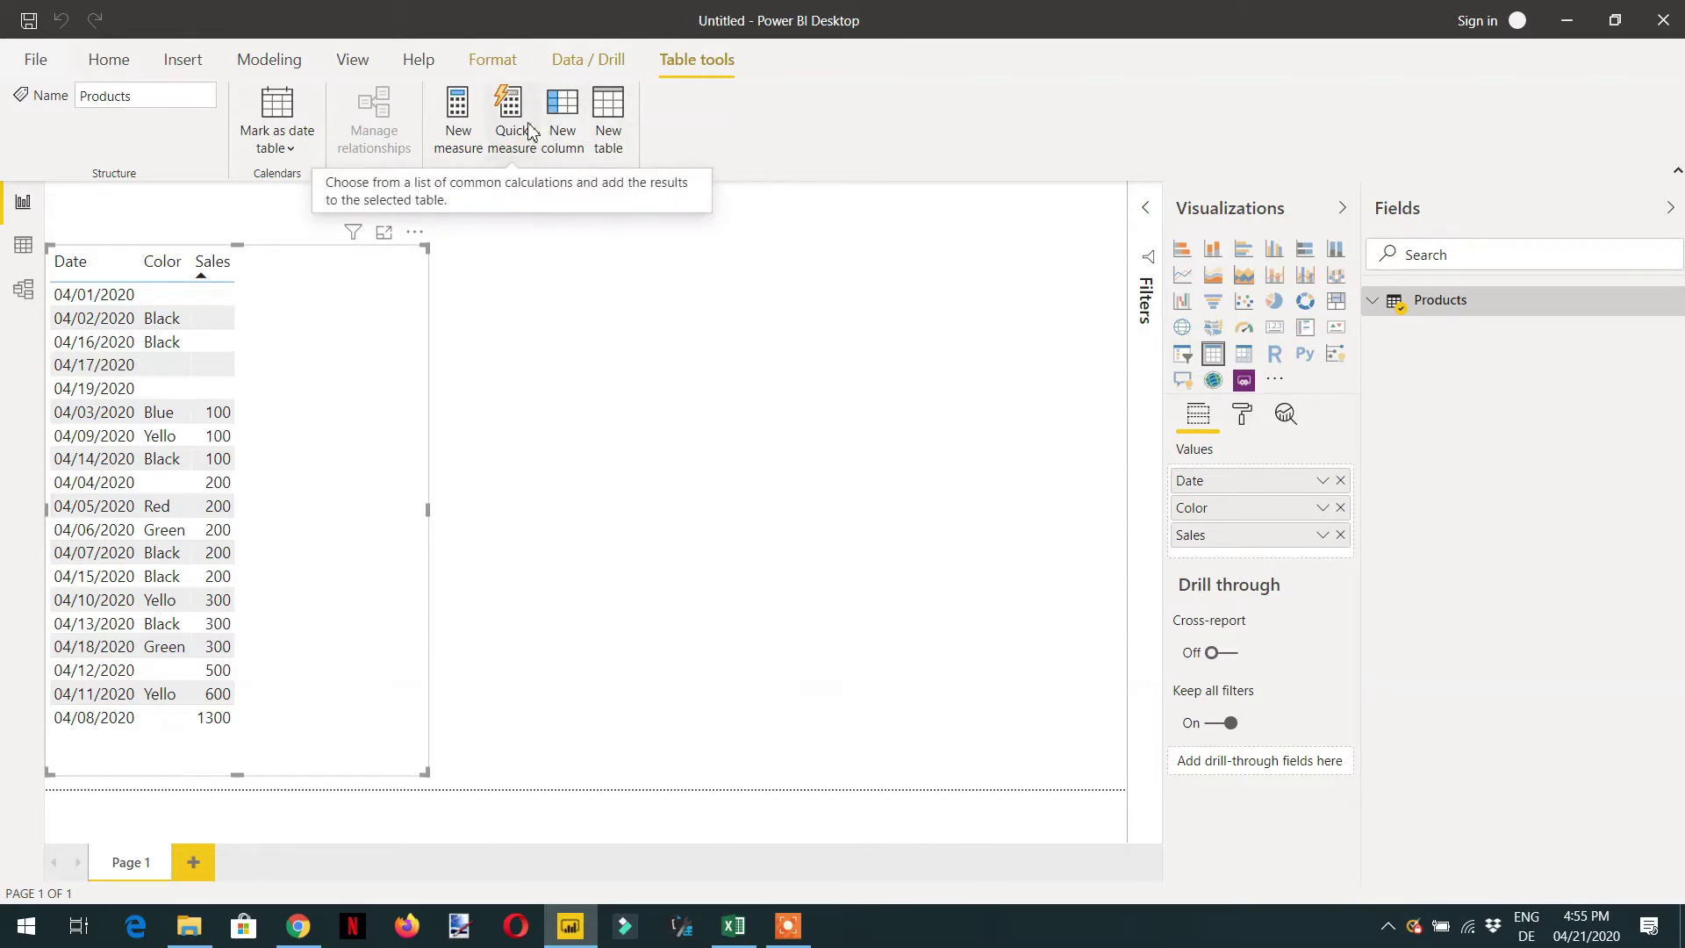
{"action": "left_click", "coordinate": [458, 132]}
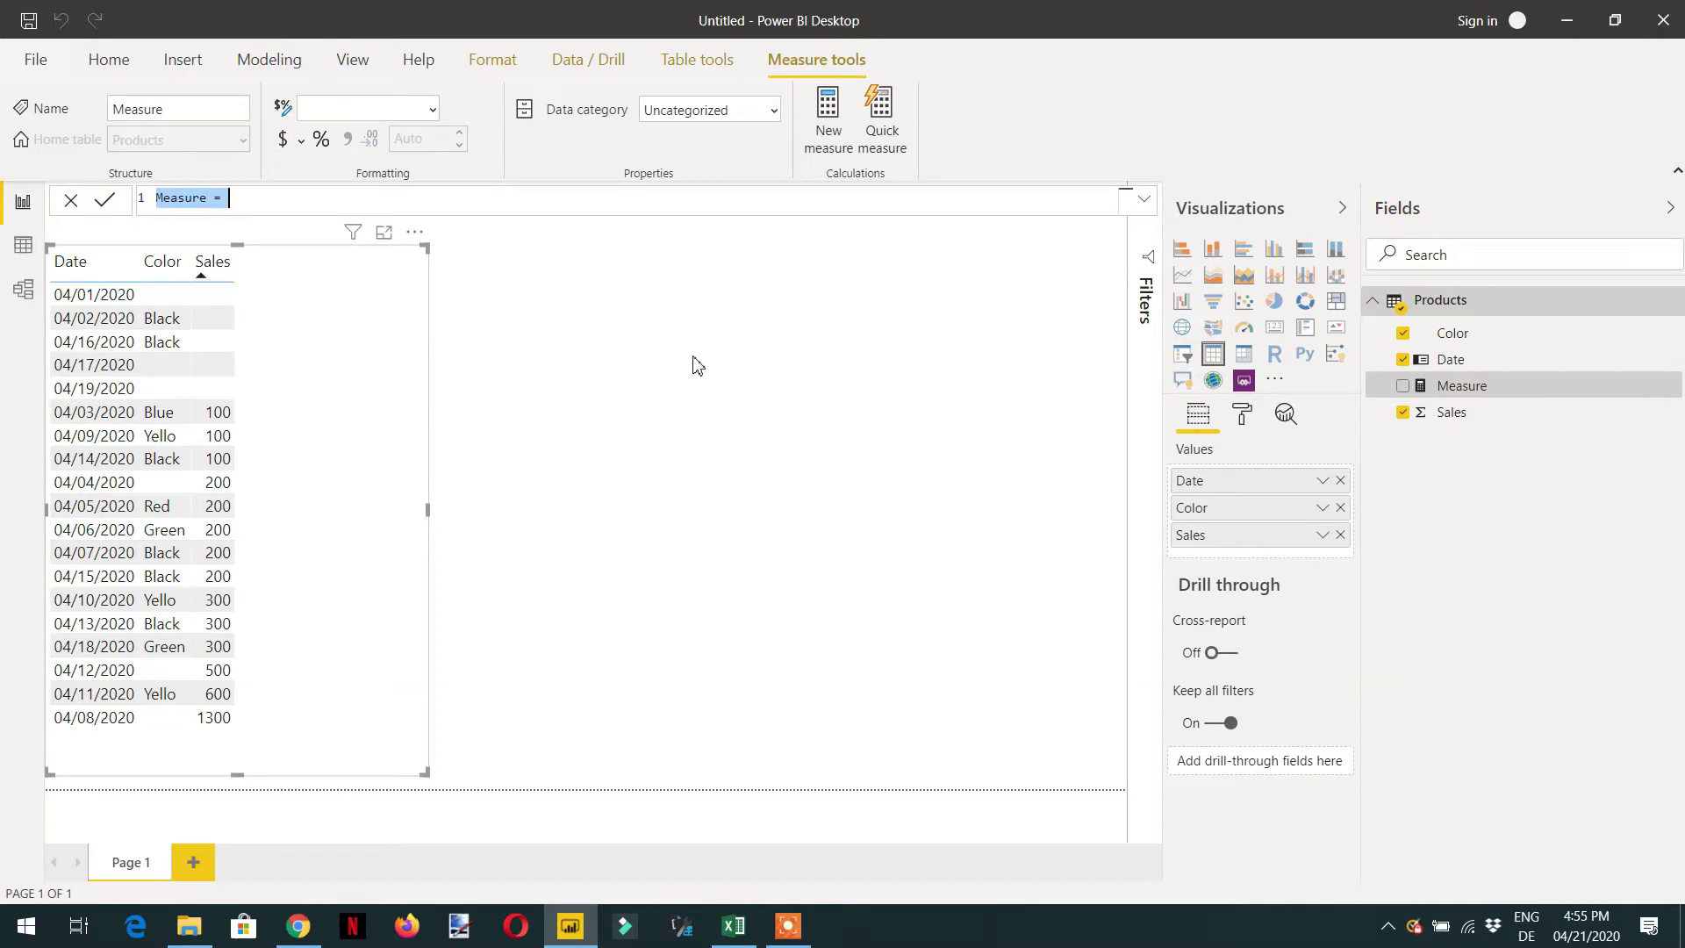
Enter FirstnonblankYear = FIRSTNONBLANK(Products[Date],SUM(Products[Sales])) using autocomplete
{"action": "type", "text": "FirstnonblankY"}
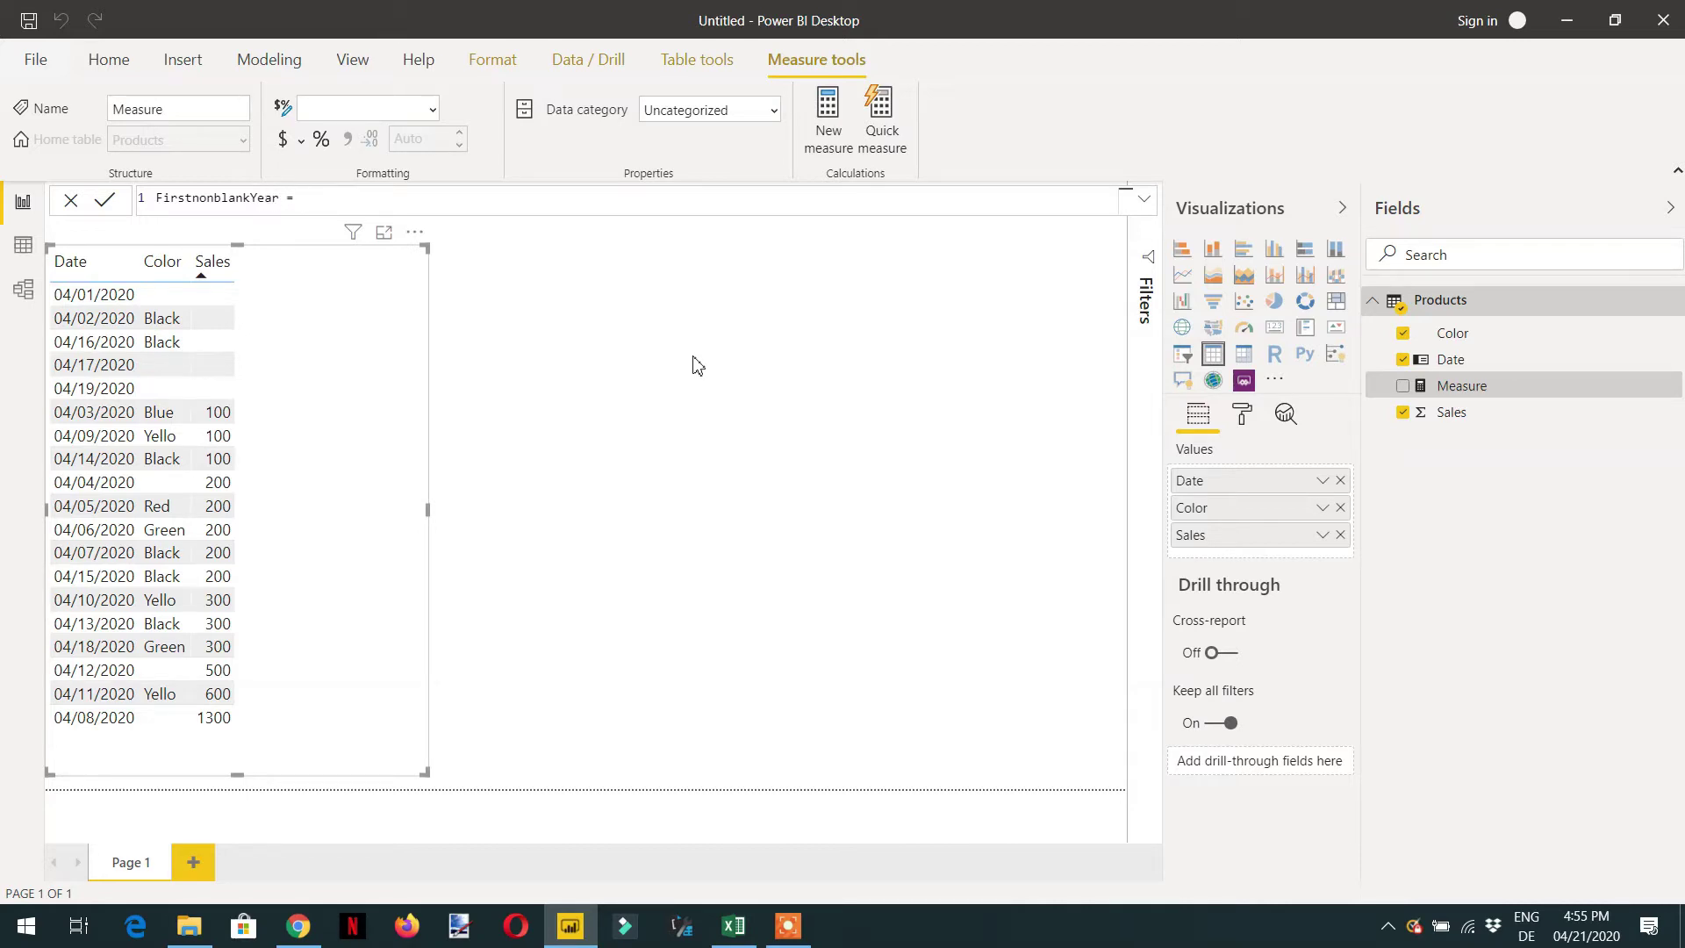
{"action": "type", "text": "firs"}
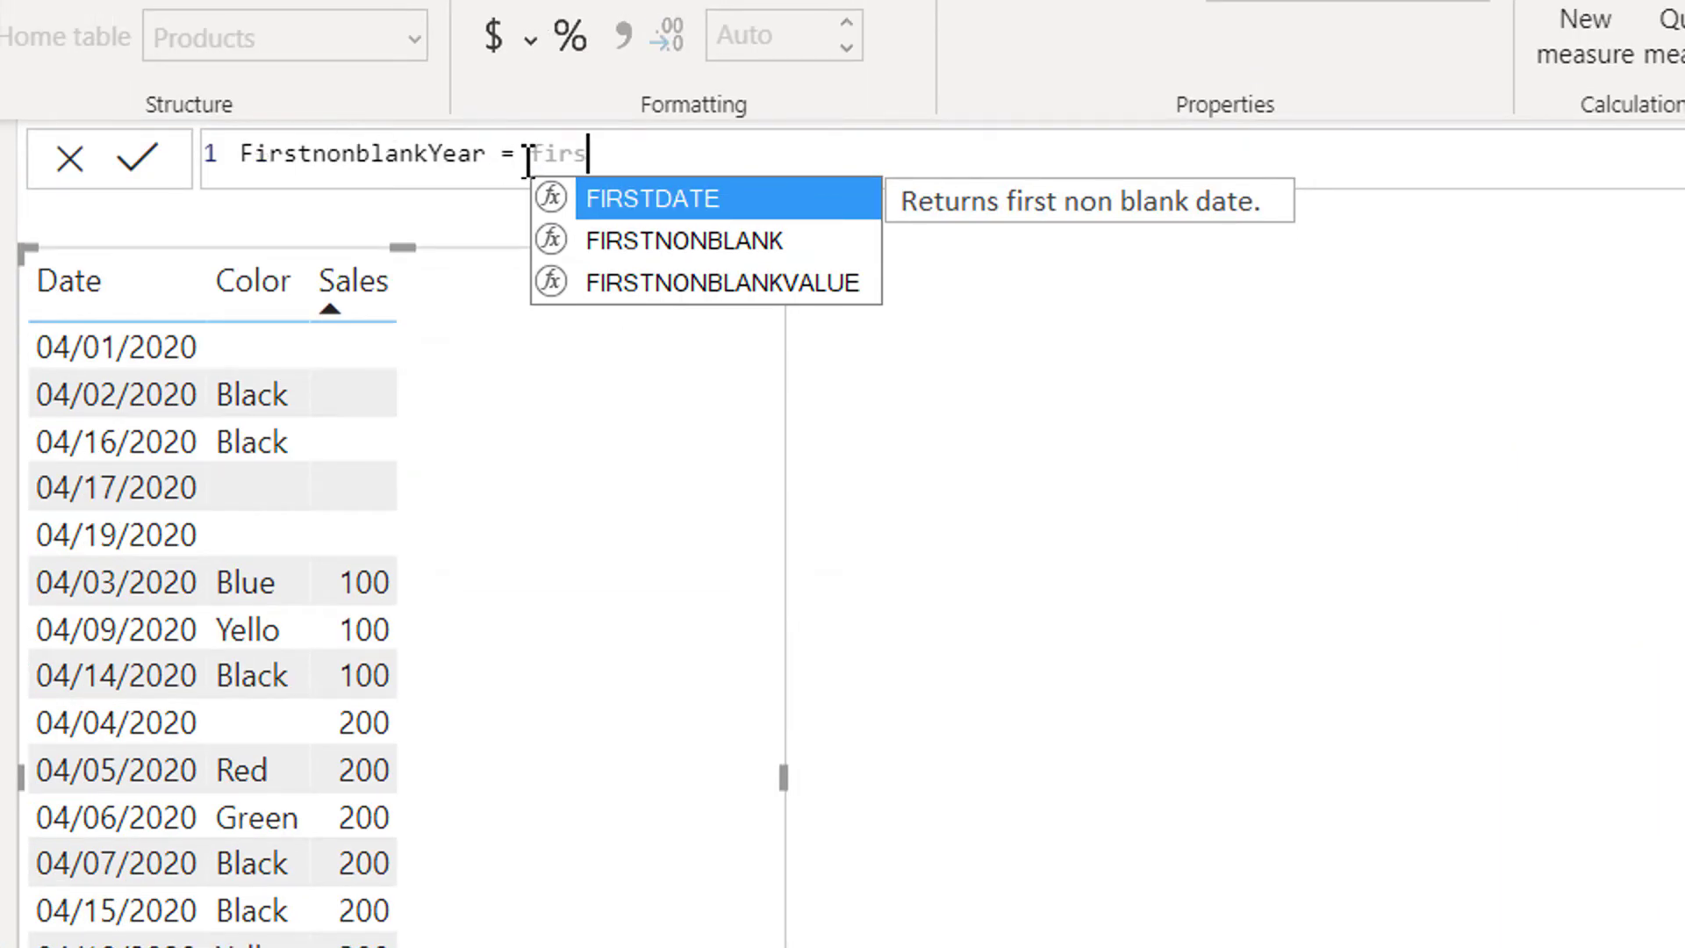
{"action": "key", "text": "Down"}
{"action": "key", "text": "Tab"}
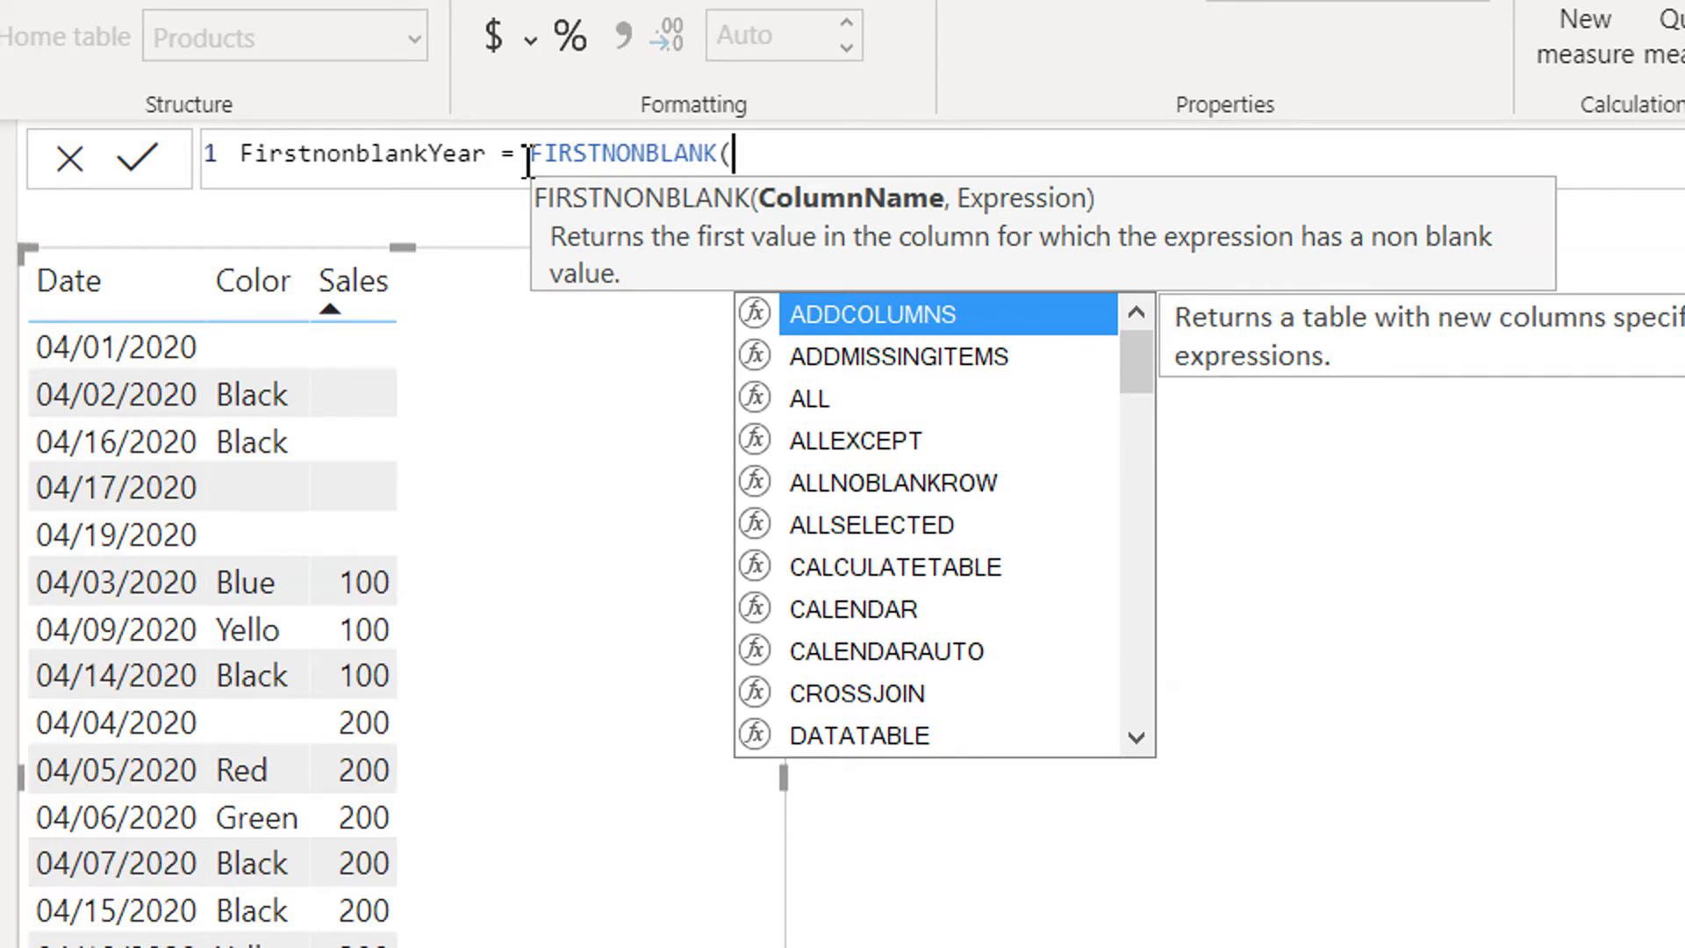
{"action": "type", "text": "date"}
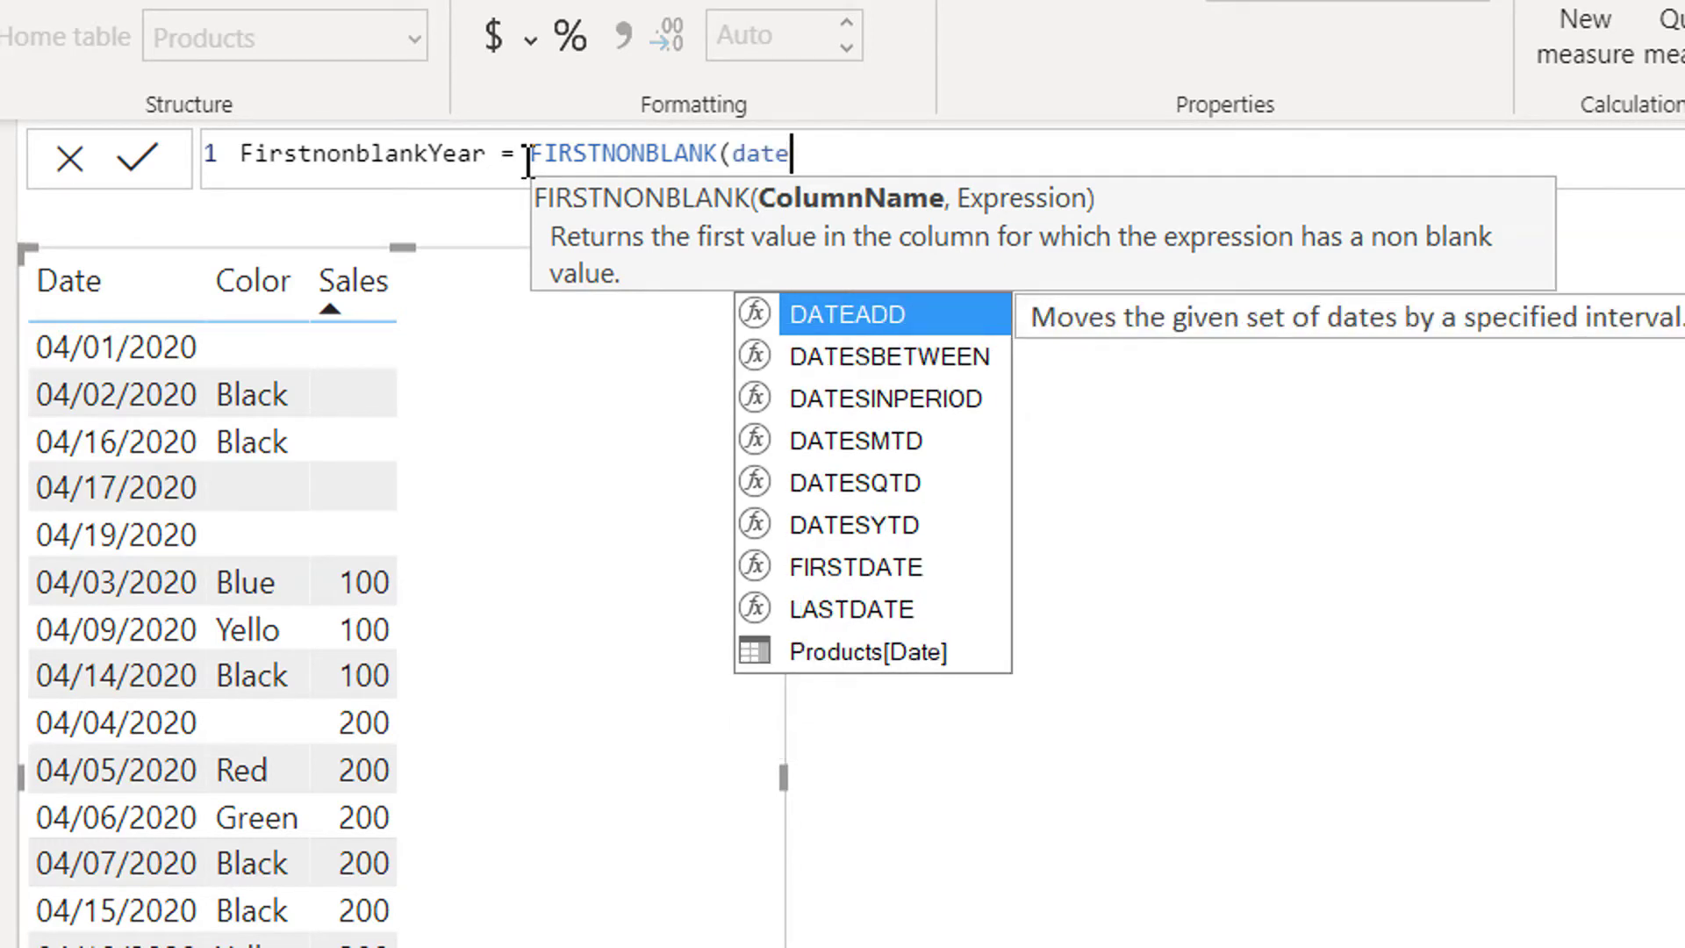
{"action": "key", "text": "Down"}
{"action": "key", "text": "Down"}
{"action": "key", "text": "Down"}
{"action": "key", "text": "Down"}
{"action": "key", "text": "Down"}
{"action": "key", "text": "Down"}
{"action": "key", "text": "Down"}
{"action": "key", "text": "Down"}
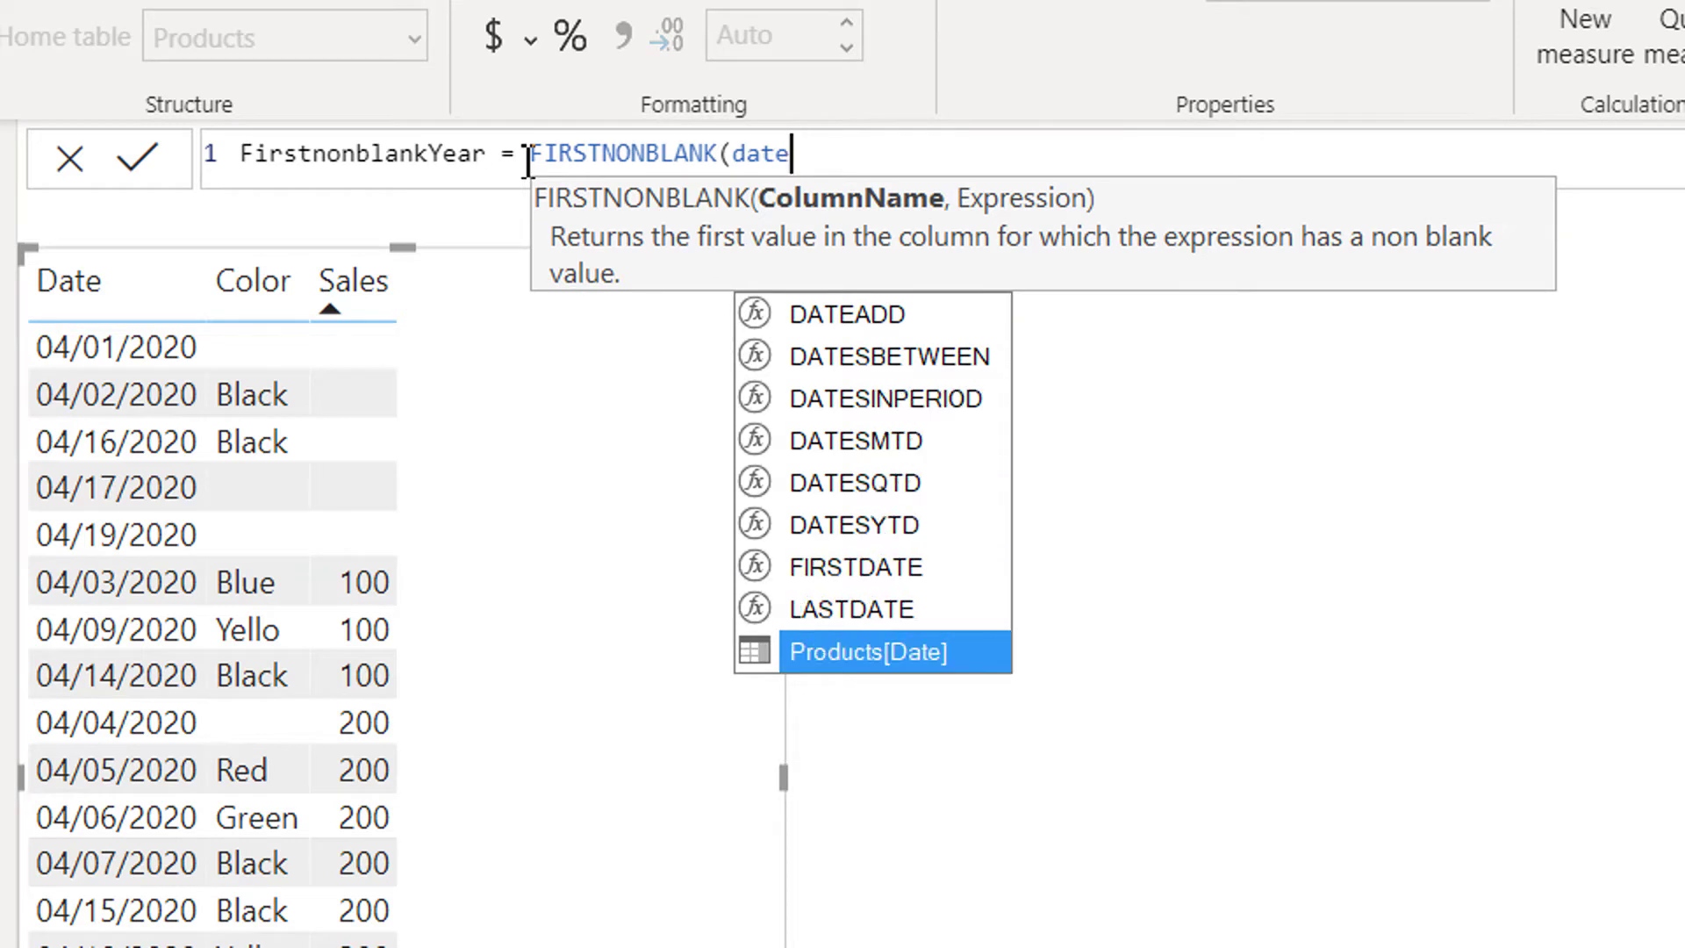
{"action": "key", "text": "Tab"}
{"action": "type", "text": ","}
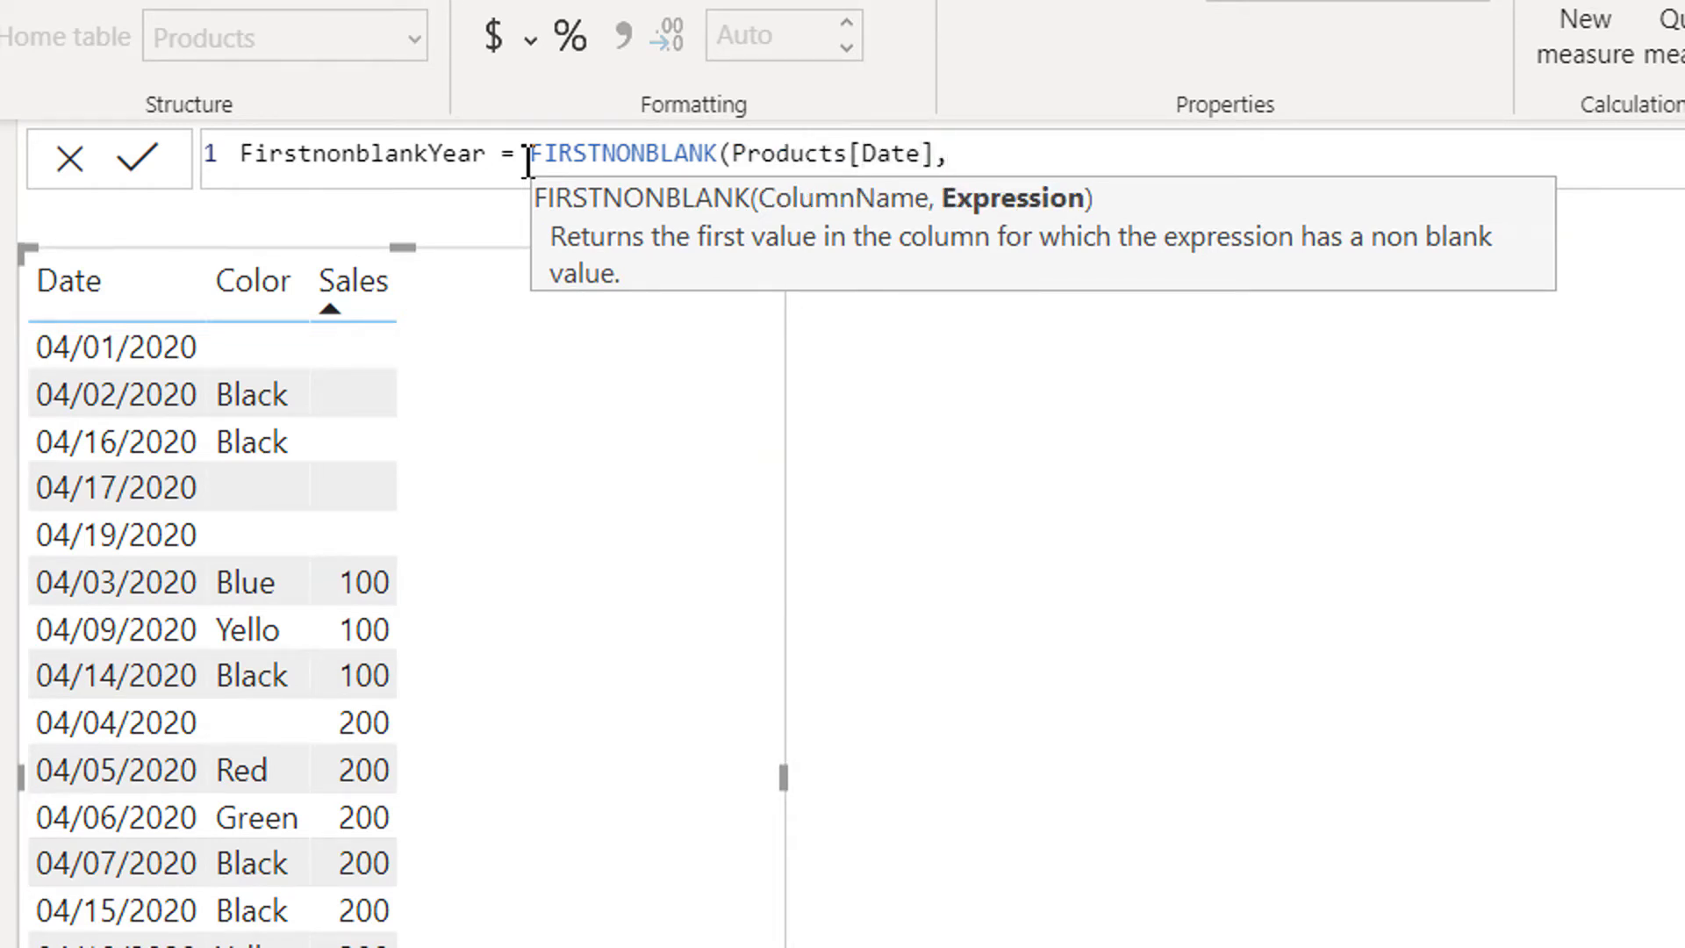
{"action": "type", "text": "s"}
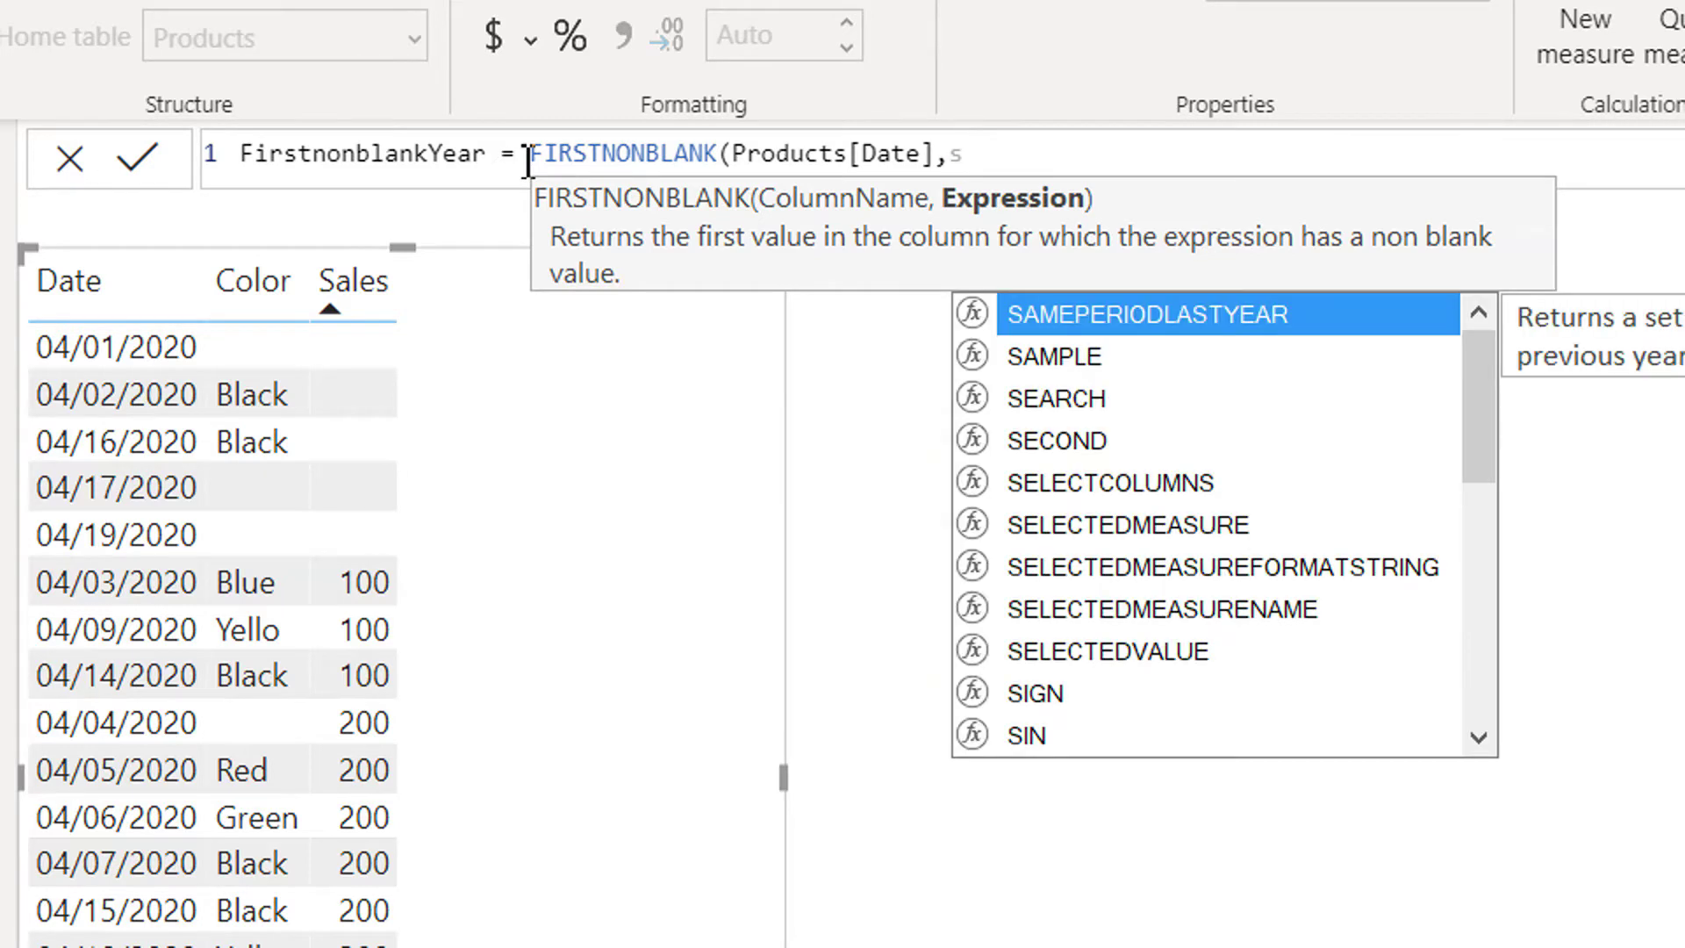
{"action": "type", "text": "um"}
{"action": "key", "text": "Tab"}
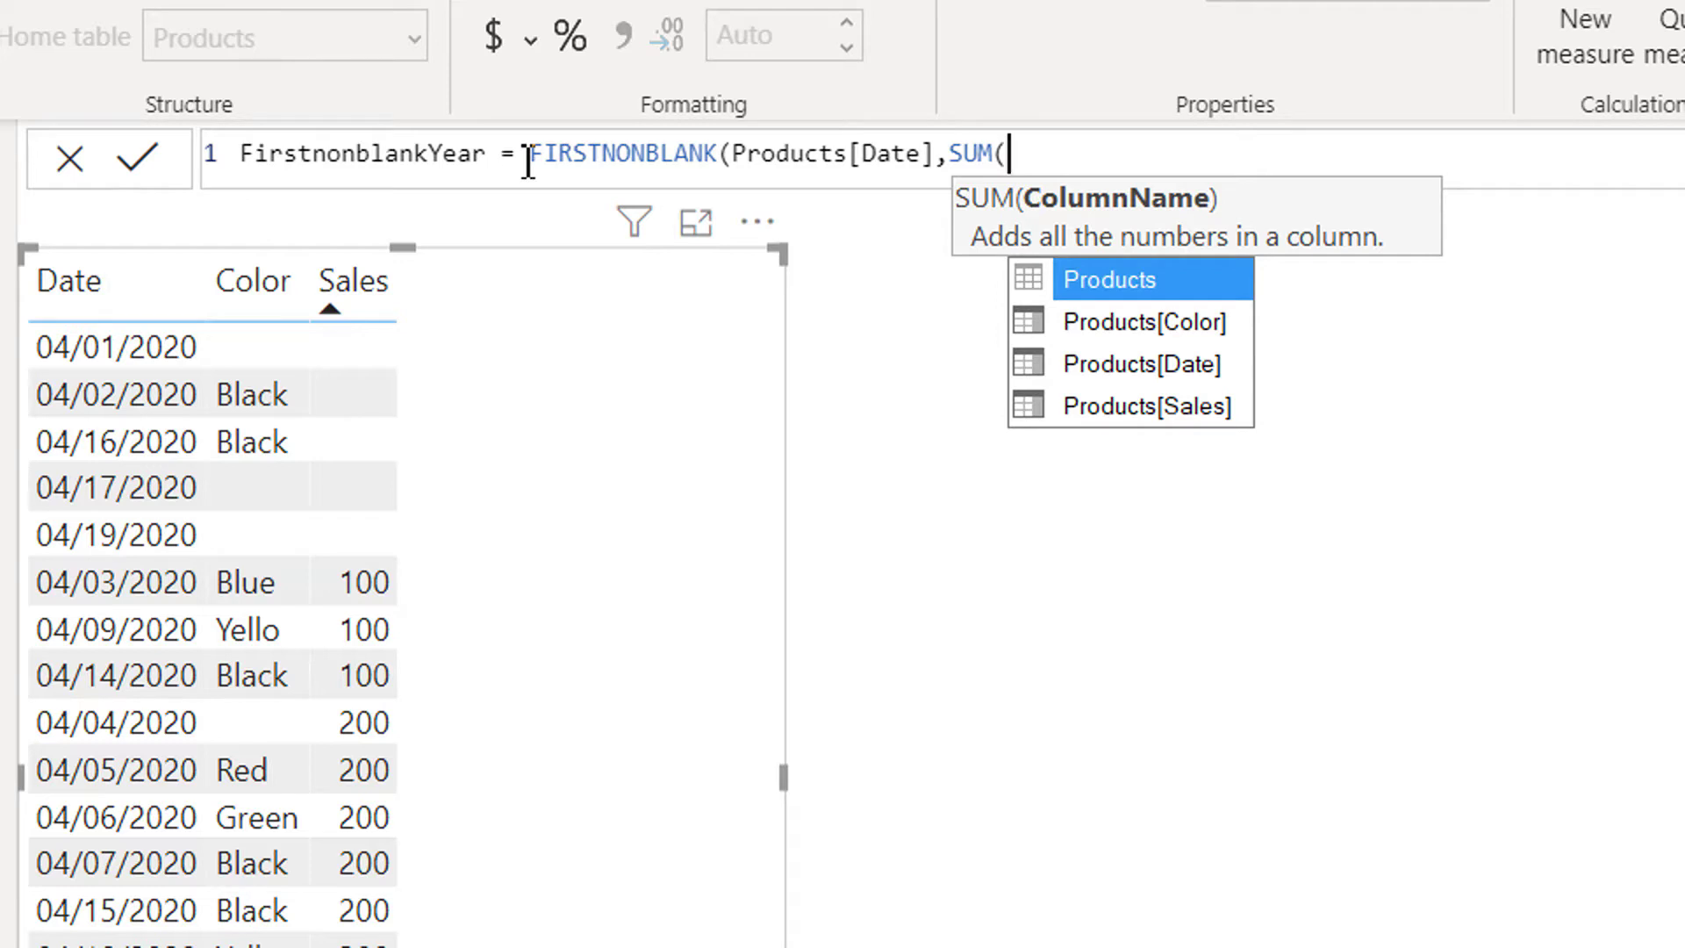
{"action": "type", "text": "sal"}
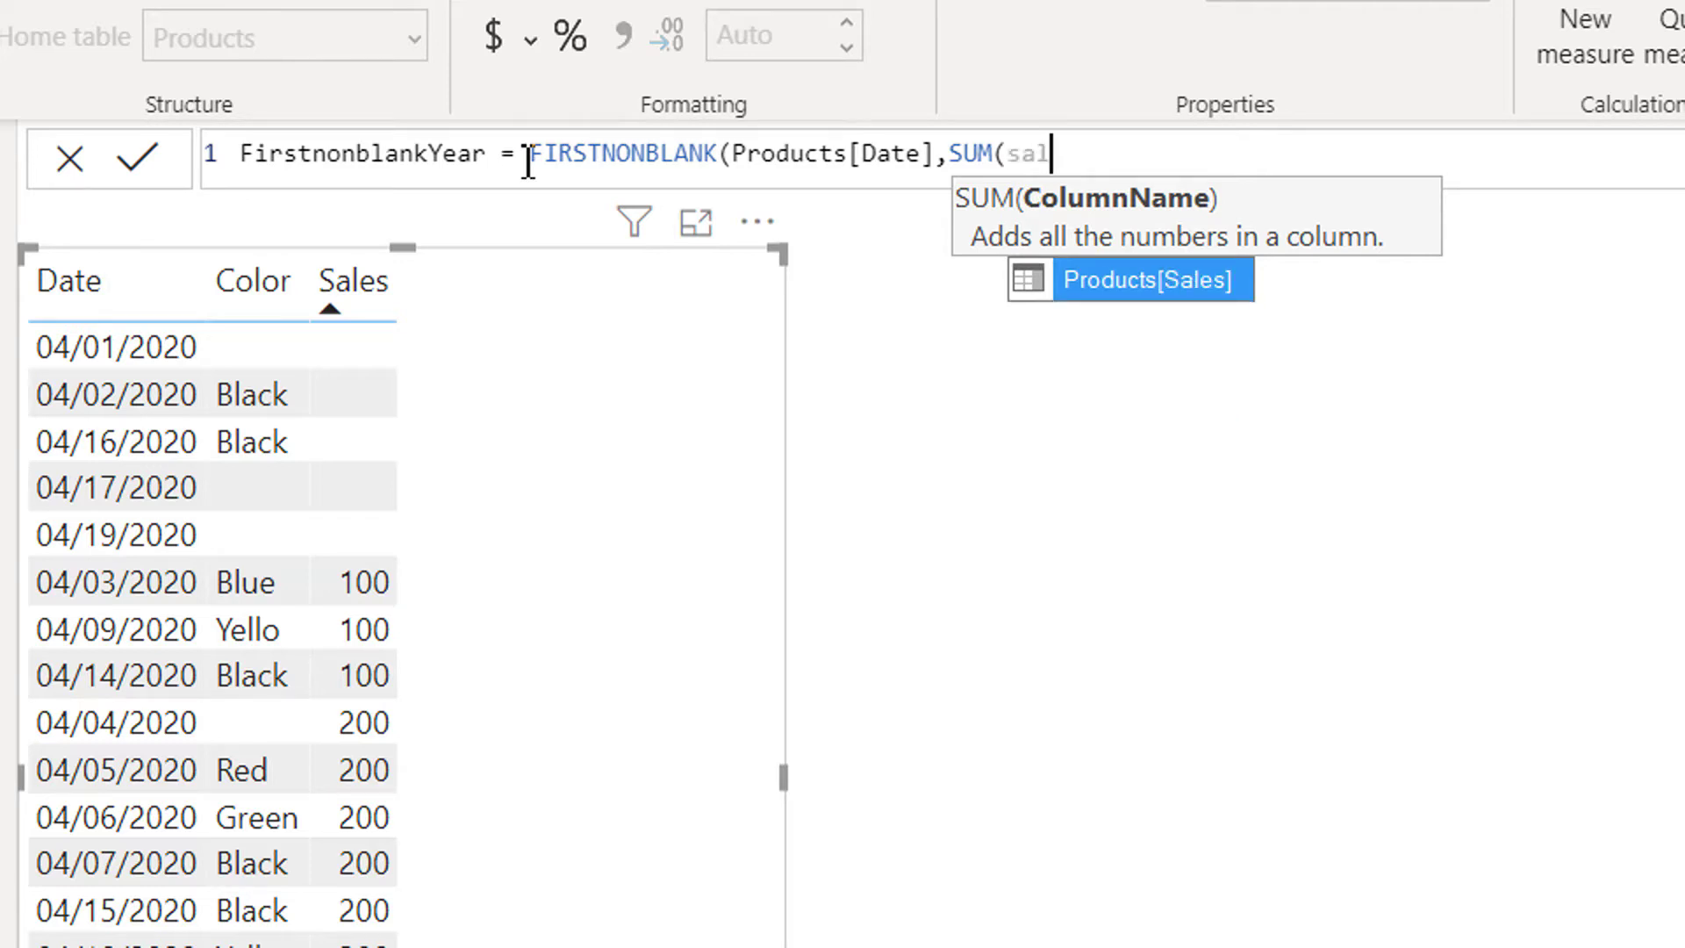
{"action": "key", "text": "Tab"}
{"action": "type", "text": "))"}
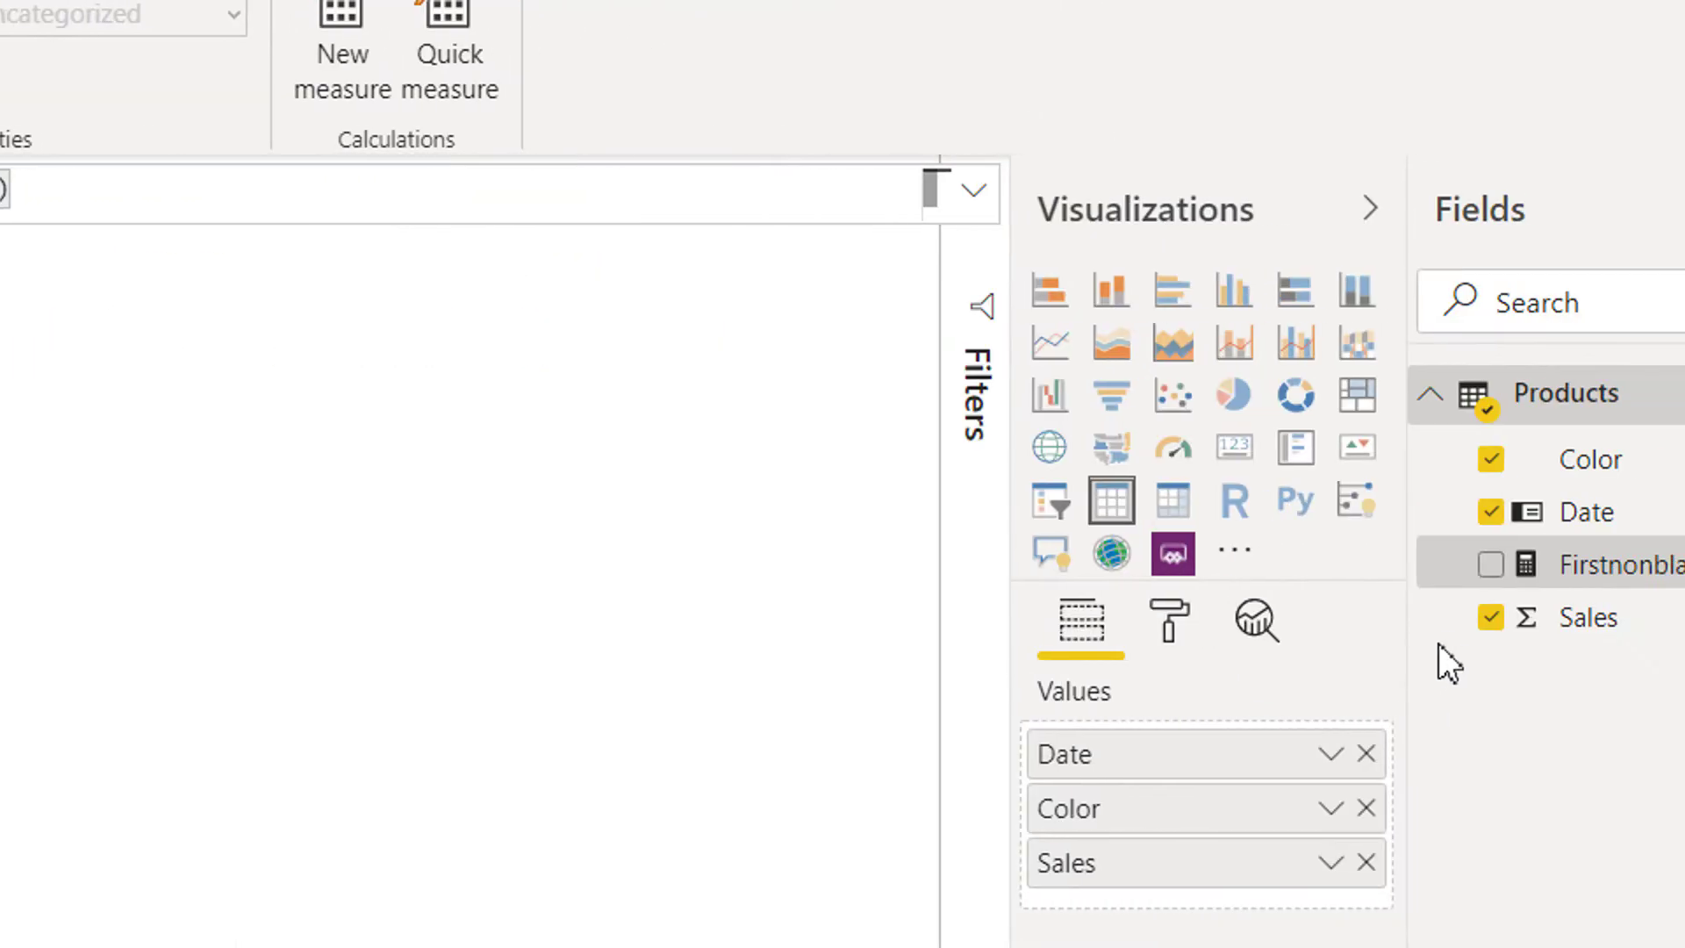
Add FirstnonblankYear to a new card visual, which shows 4/1/2020 12:00:00 AM
{"action": "left_click", "coordinate": [630, 587]}
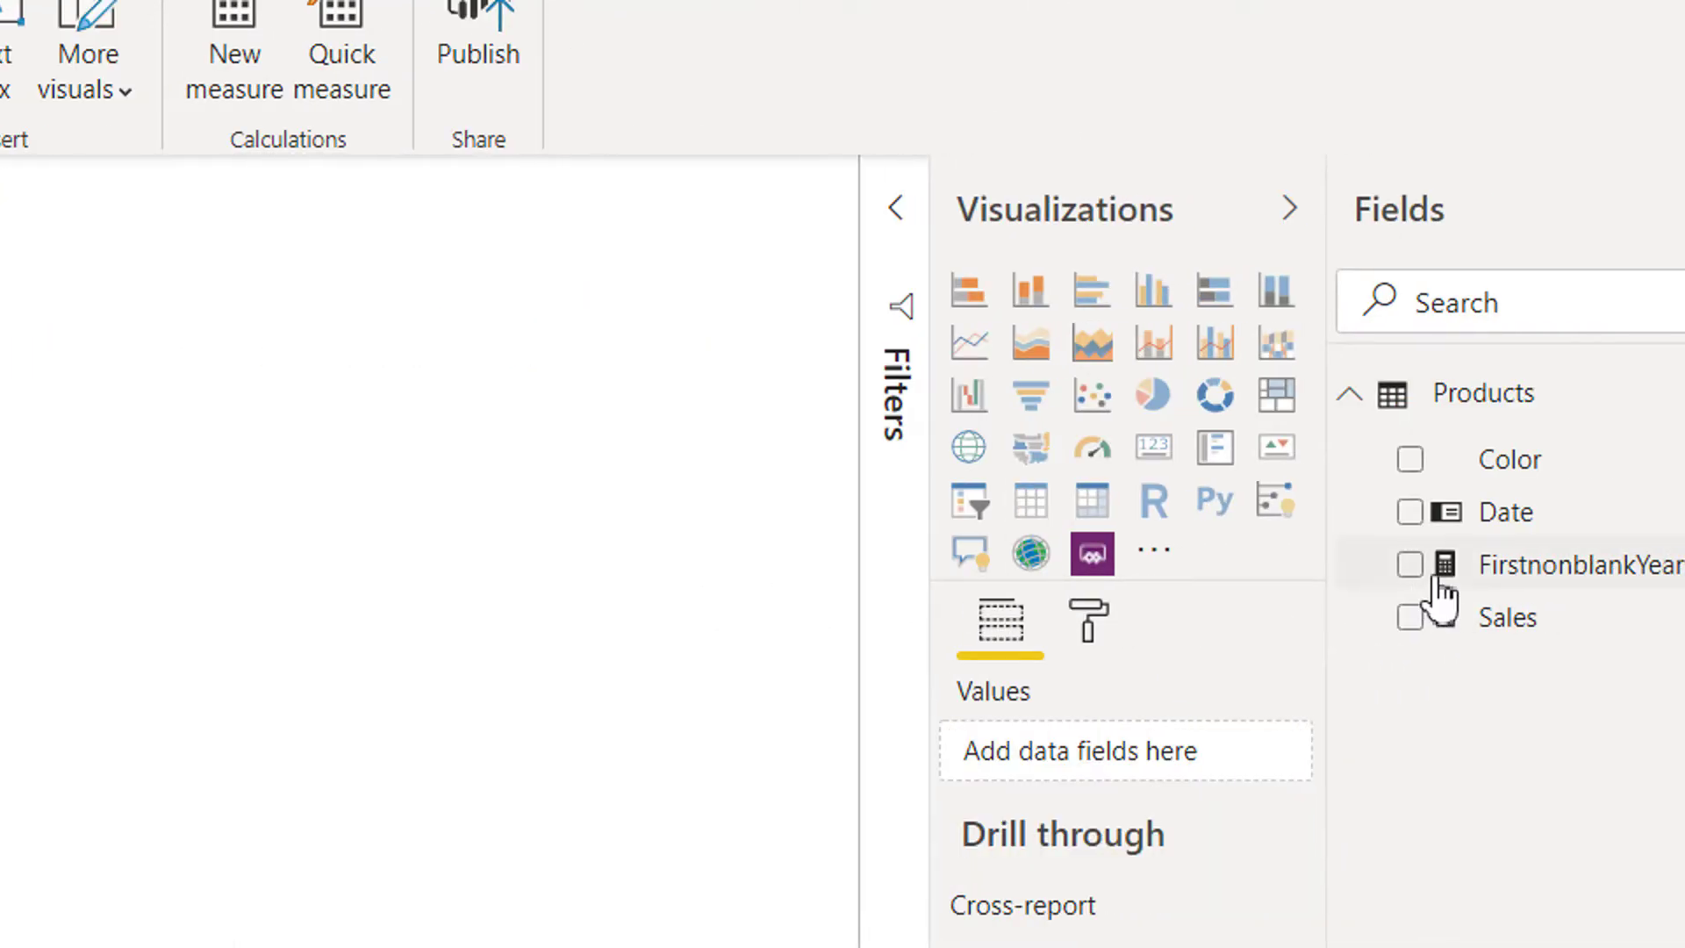
{"action": "left_click", "coordinate": [1275, 578]}
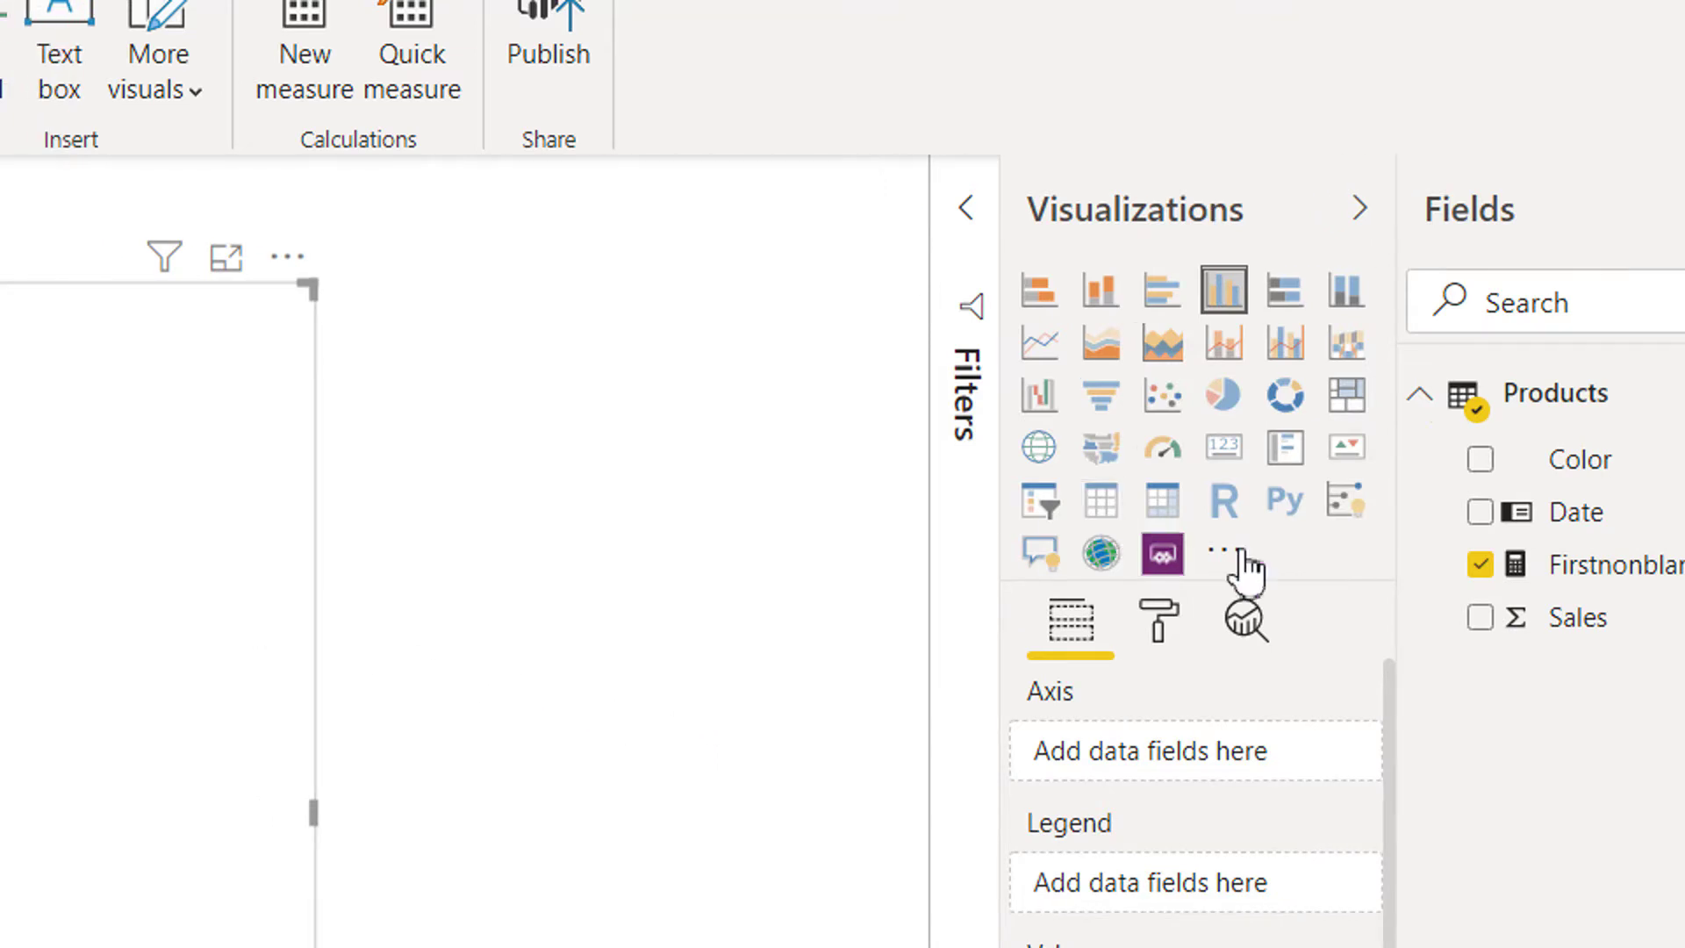
{"action": "left_click", "coordinate": [1434, 579]}
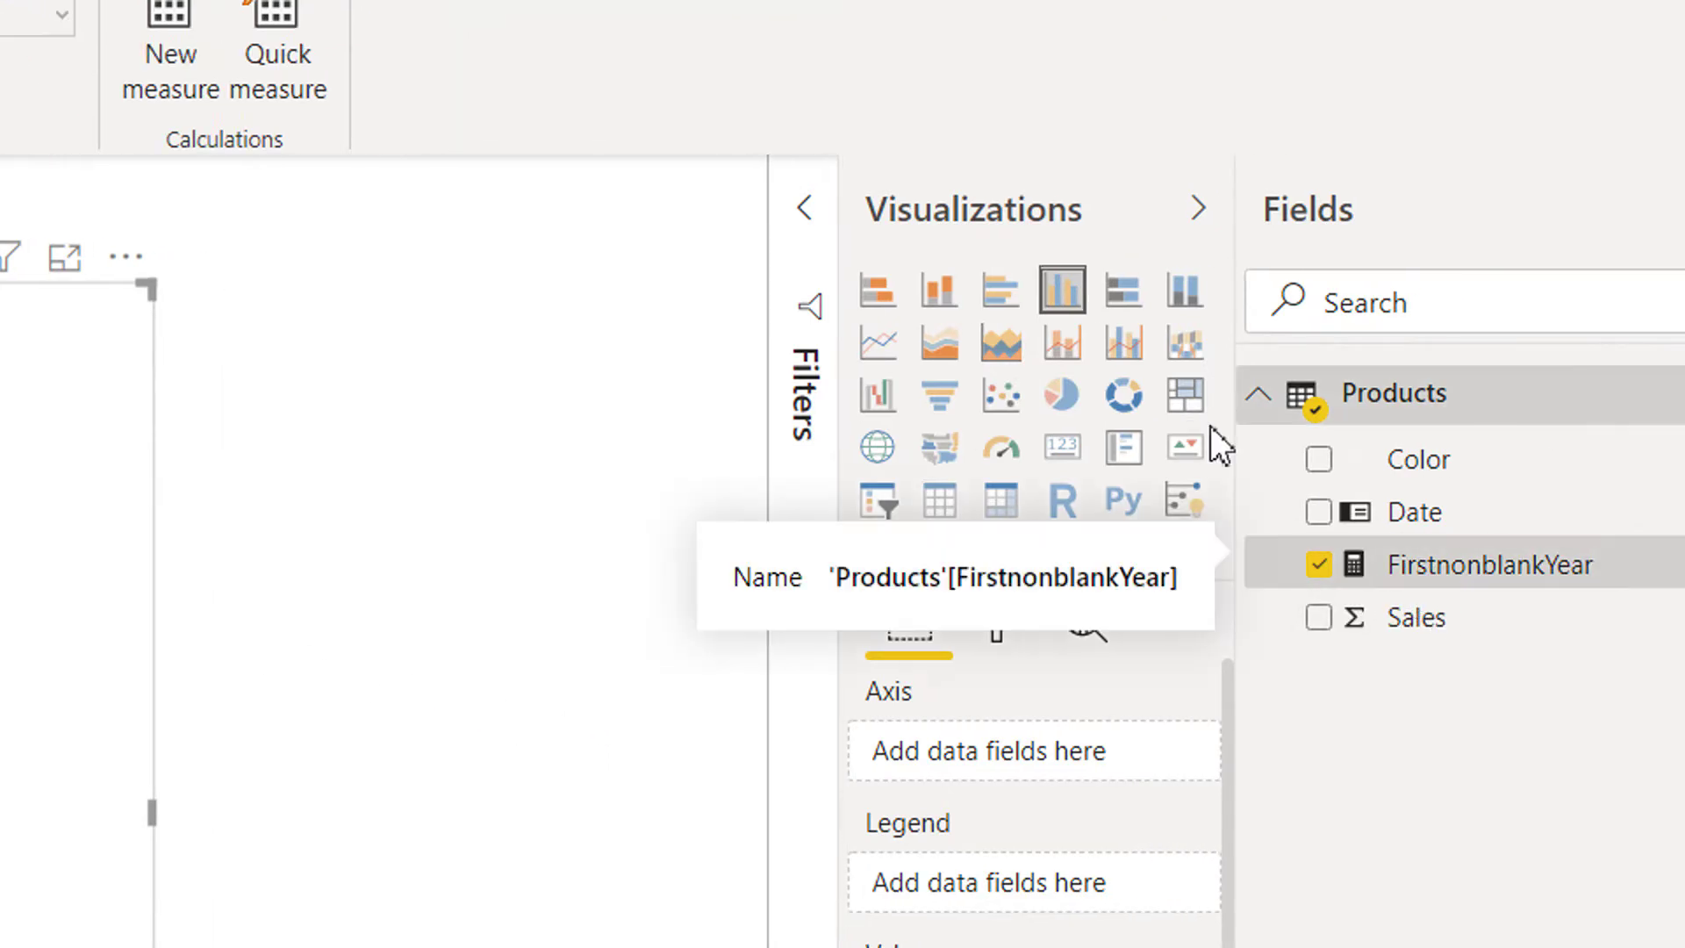
{"action": "left_click", "coordinate": [1059, 454]}
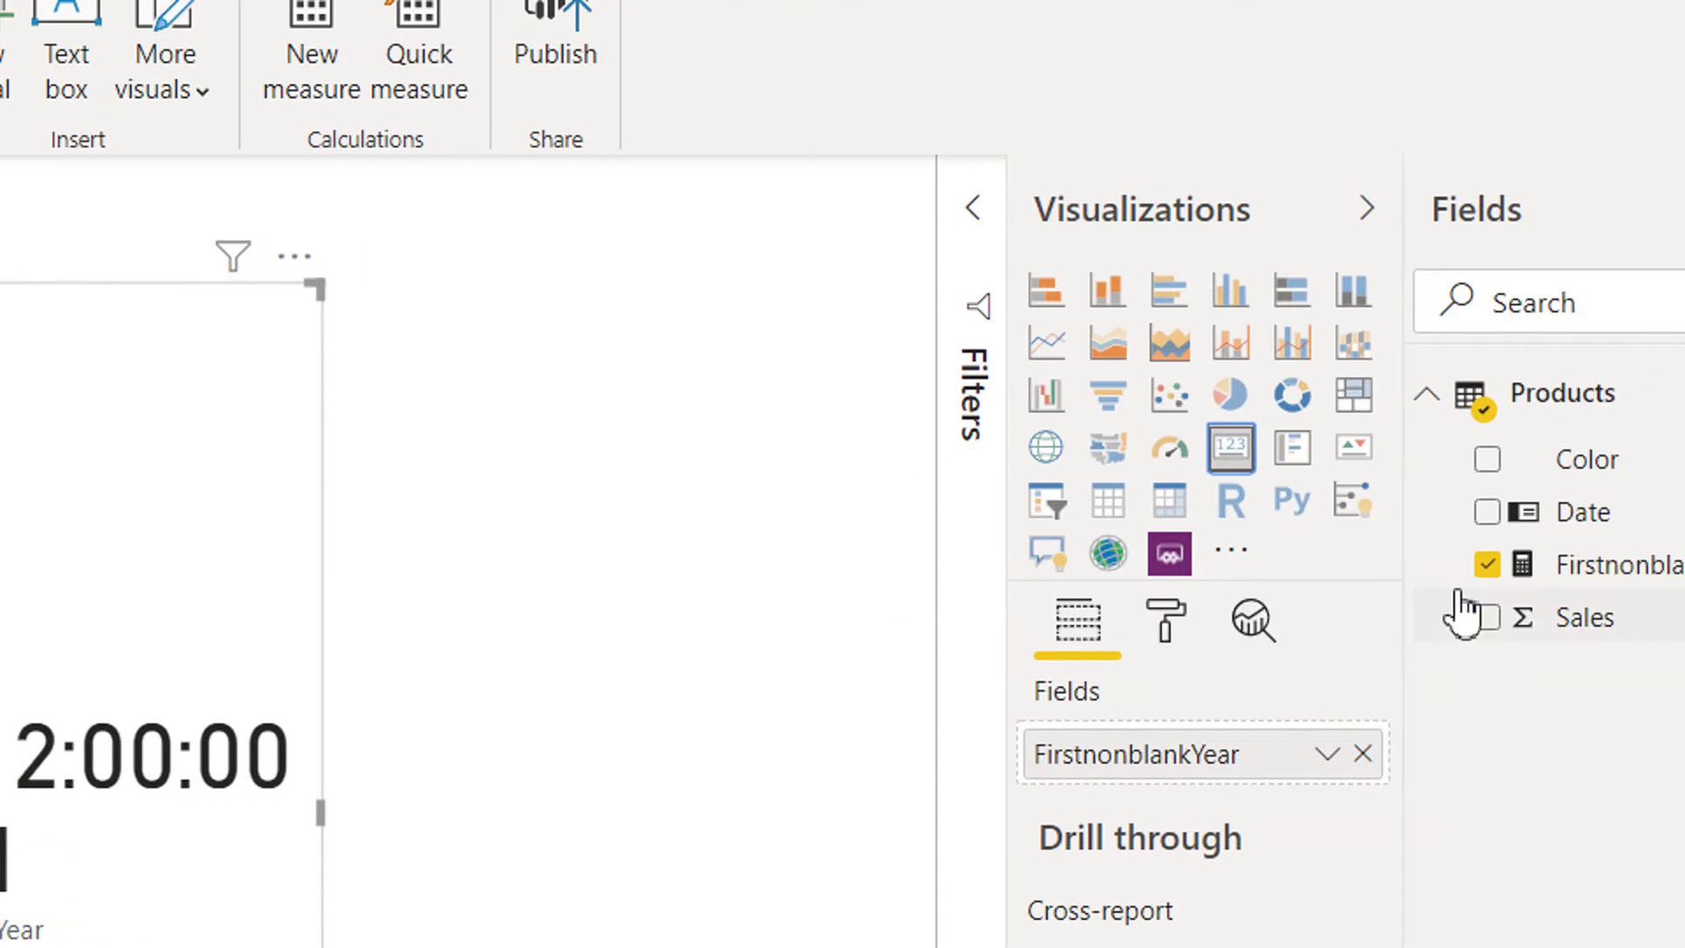
{"action": "left_click", "coordinate": [1593, 520]}
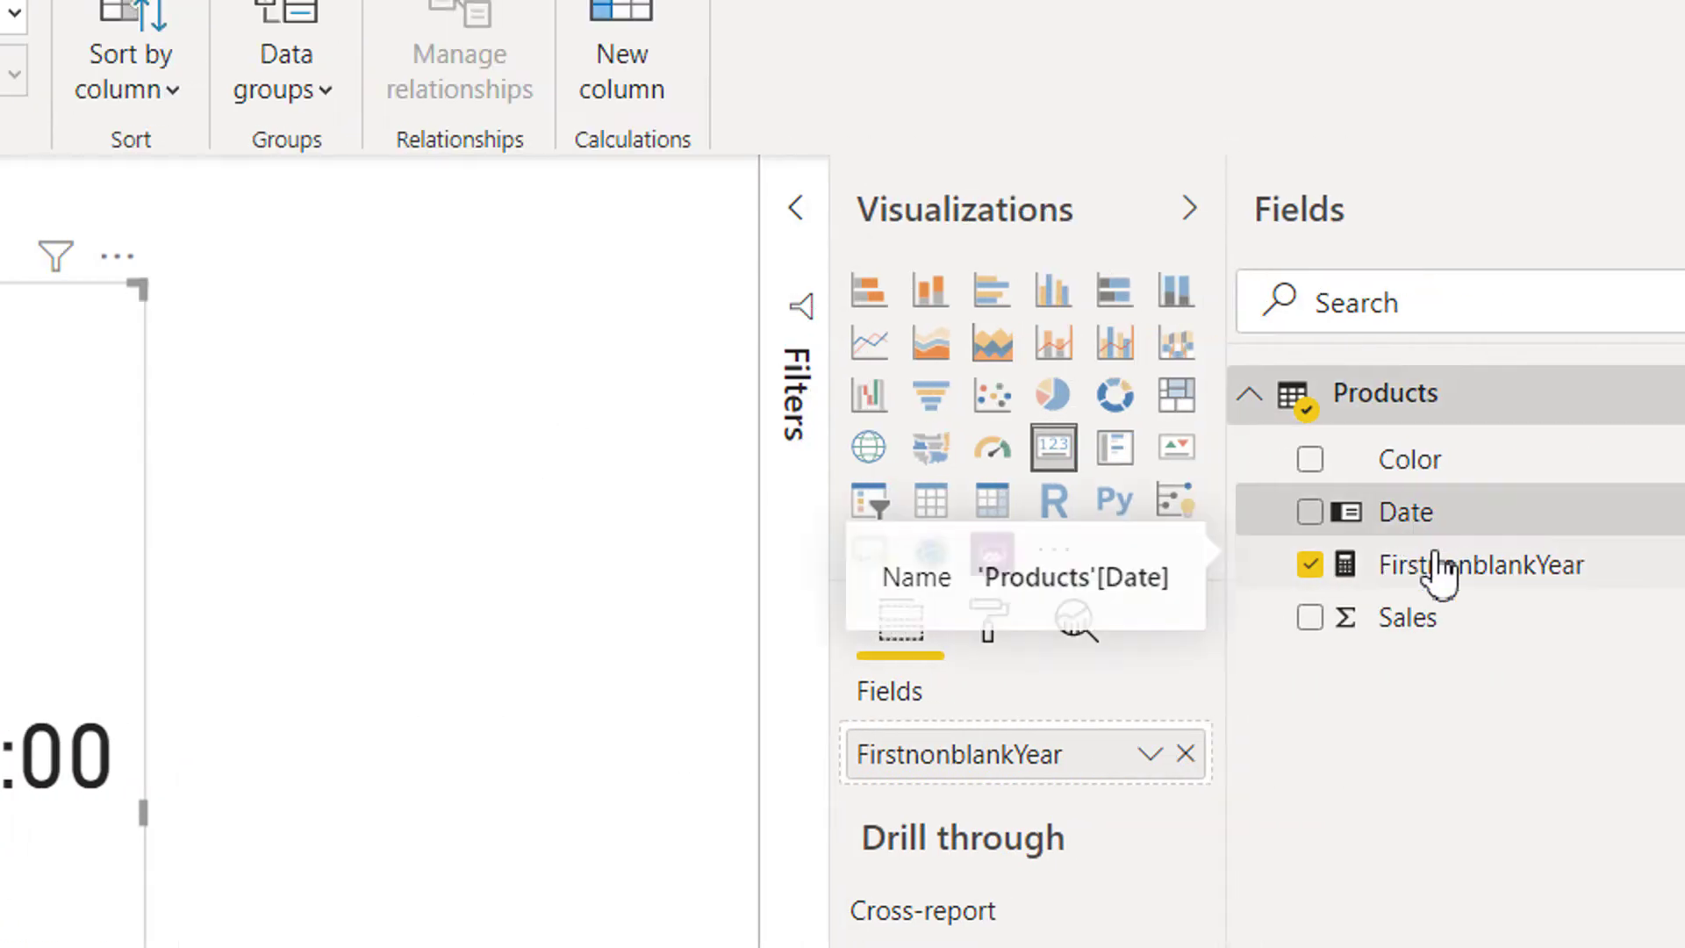
{"action": "left_click", "coordinate": [1439, 571]}
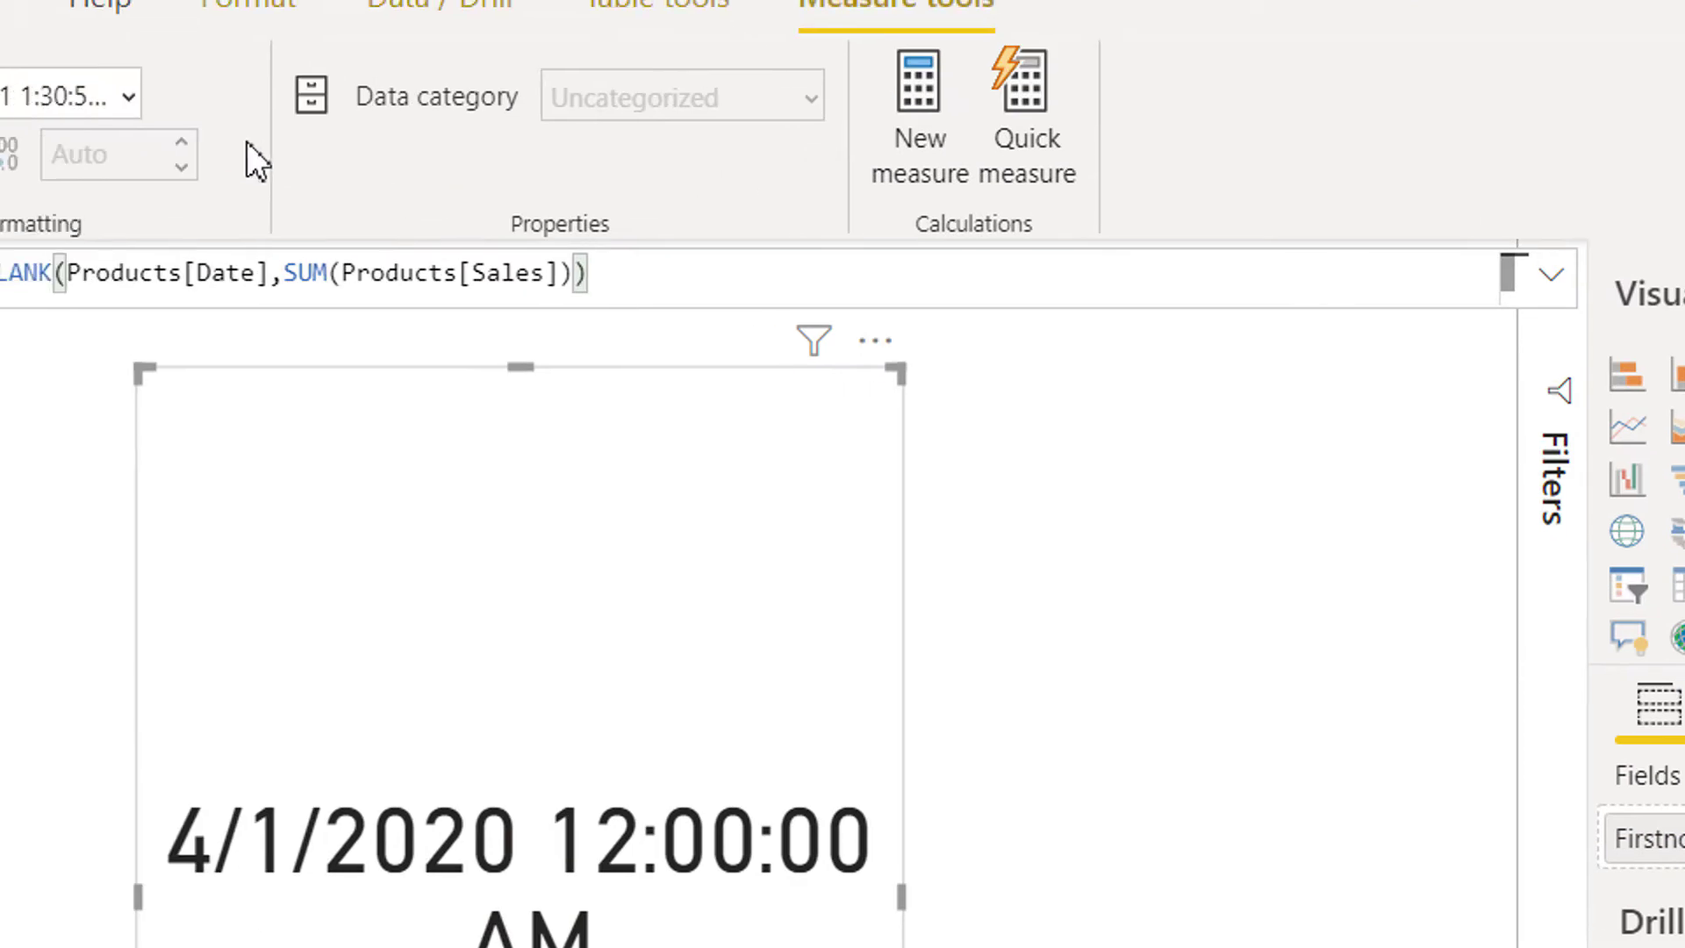
Format FirstnonblankYear as mm/dd/yyyy (03/14/2001) so the card reads 04/01/2020
{"action": "left_click", "coordinate": [118, 96]}
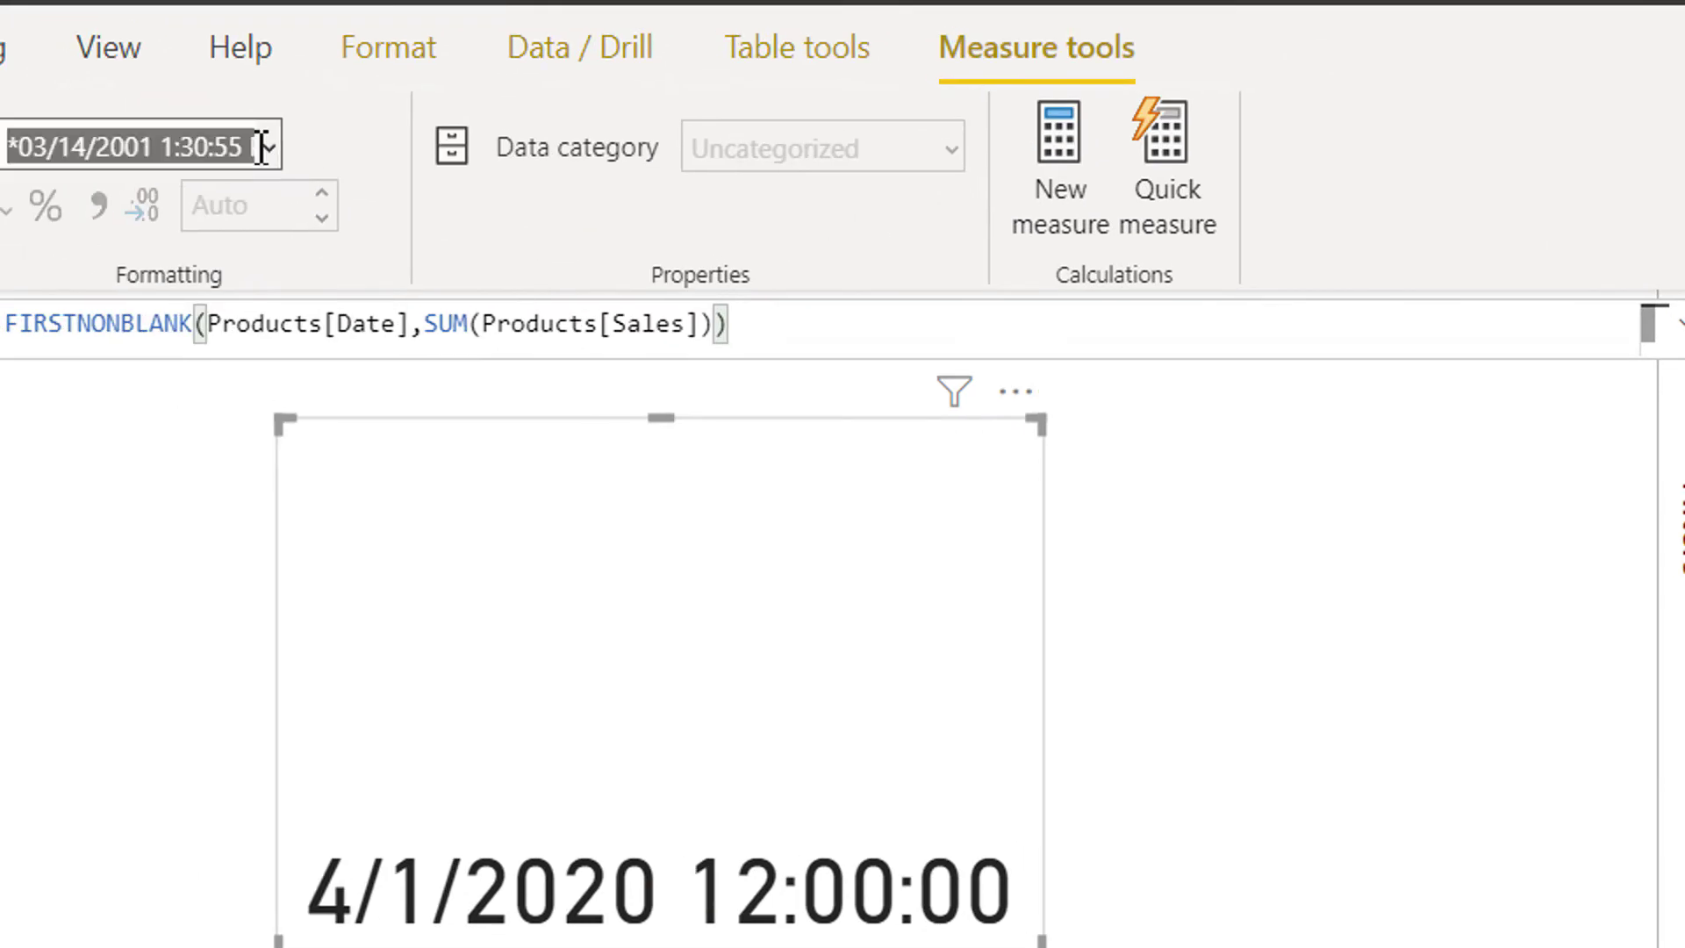
{"action": "left_click", "coordinate": [267, 149]}
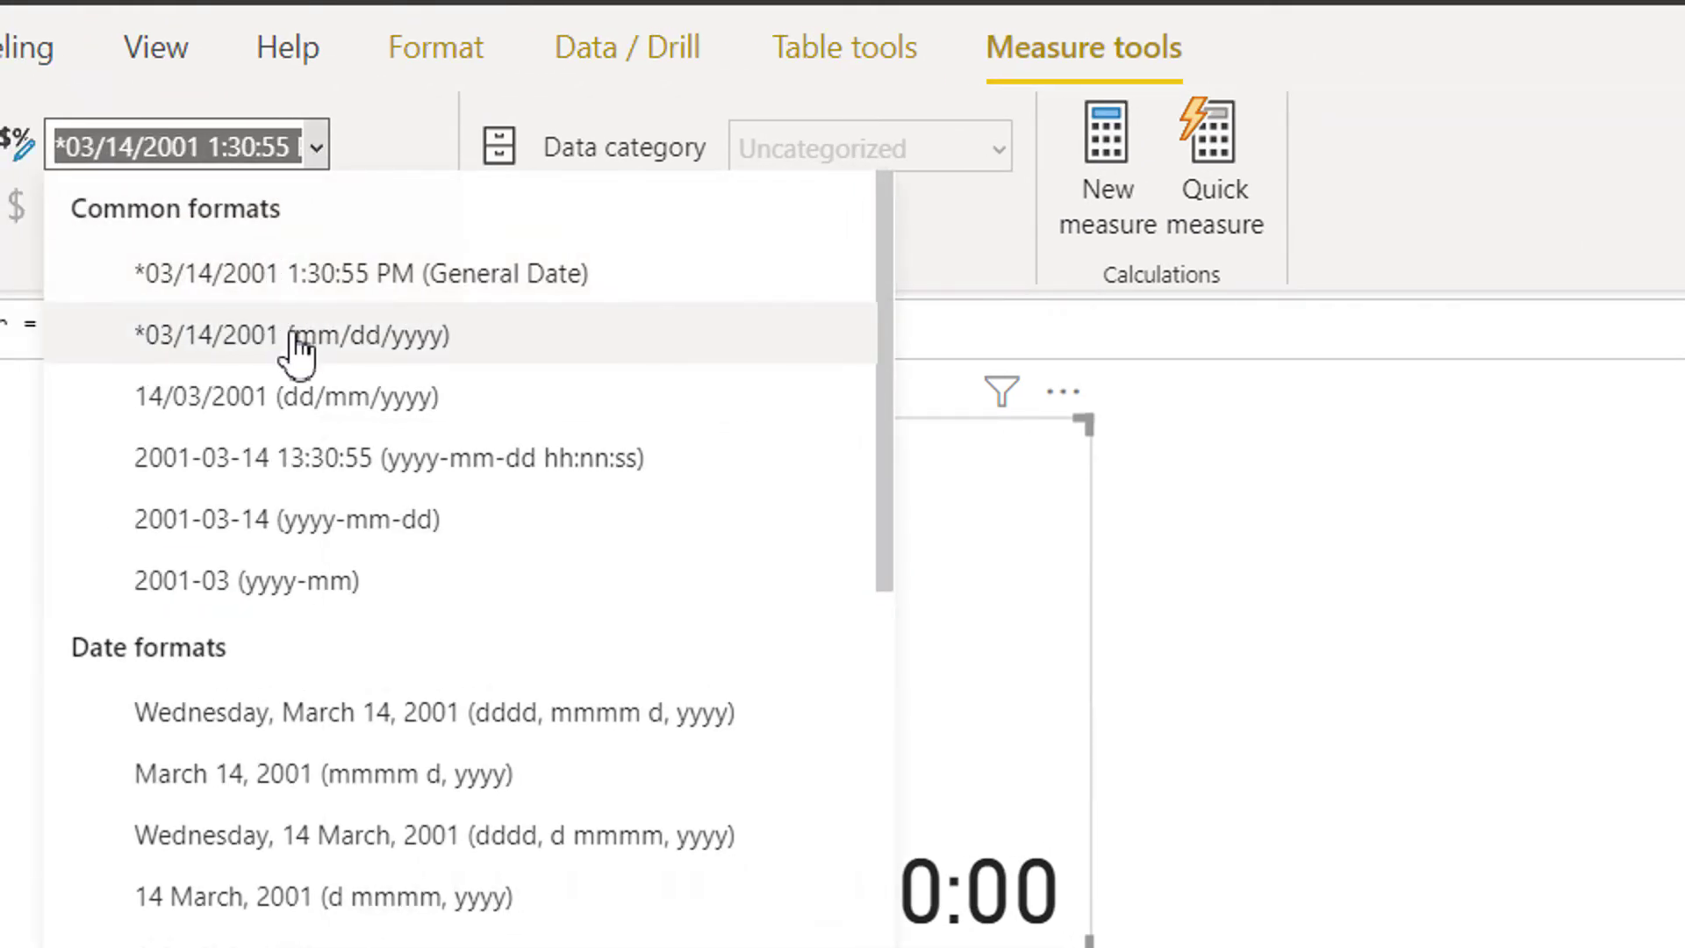
{"action": "left_click", "coordinate": [330, 336]}
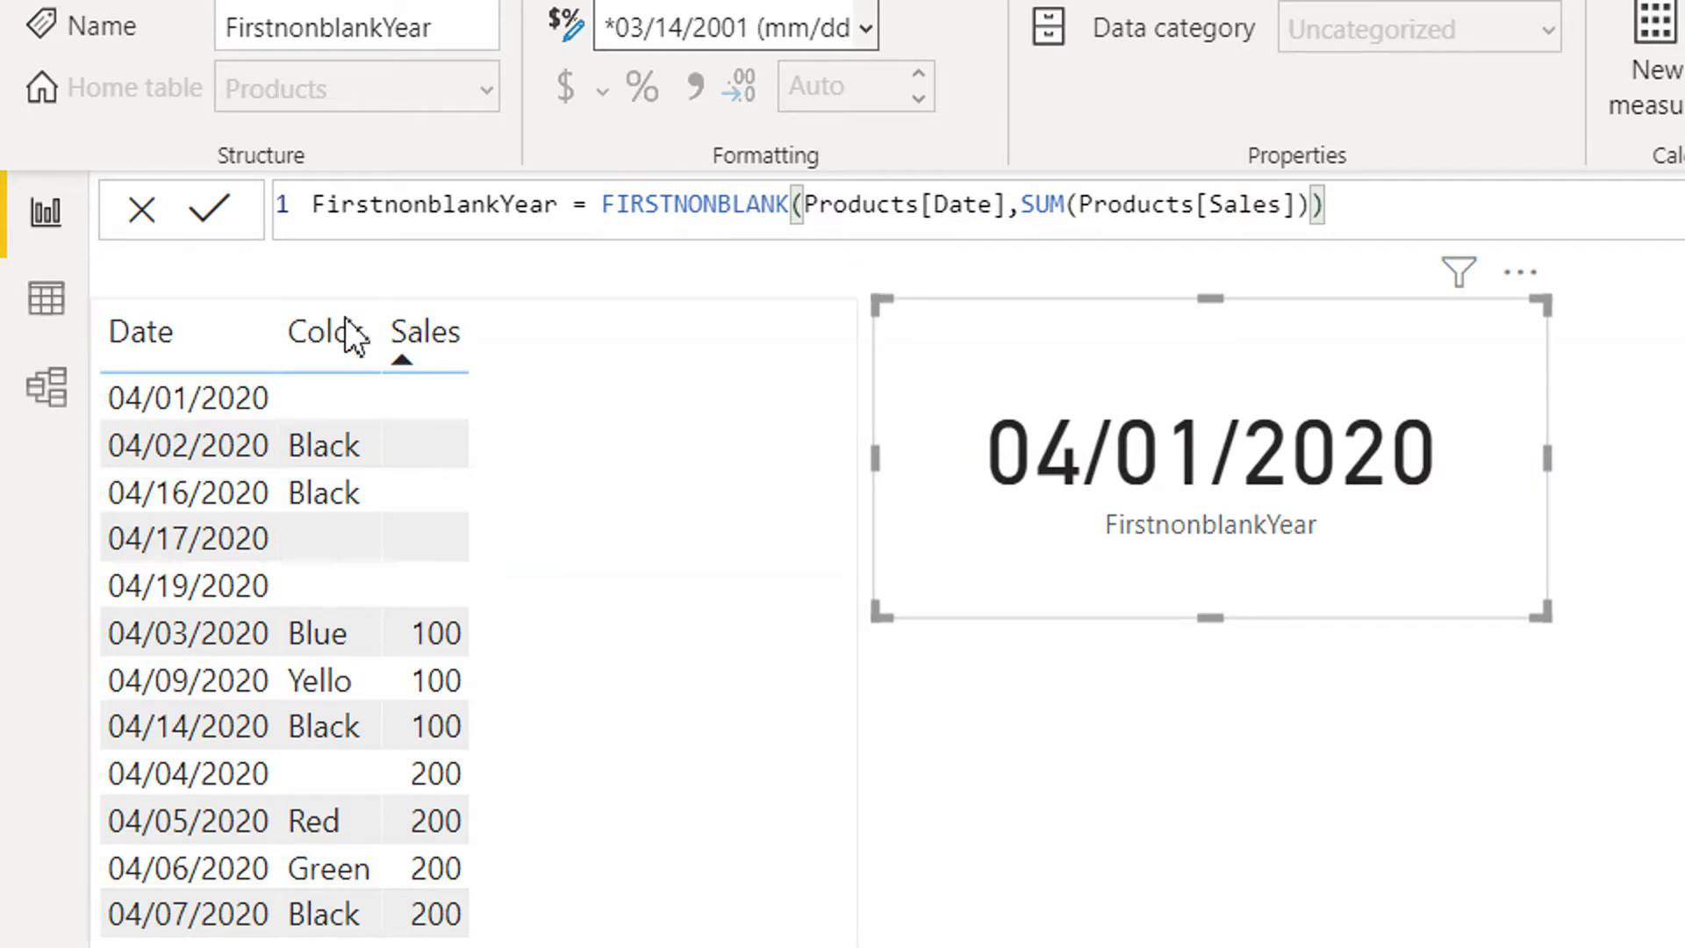
Sort the table ascending by Date, then shrink the 04/01/2020 card and move it right
{"action": "left_click", "coordinate": [223, 356]}
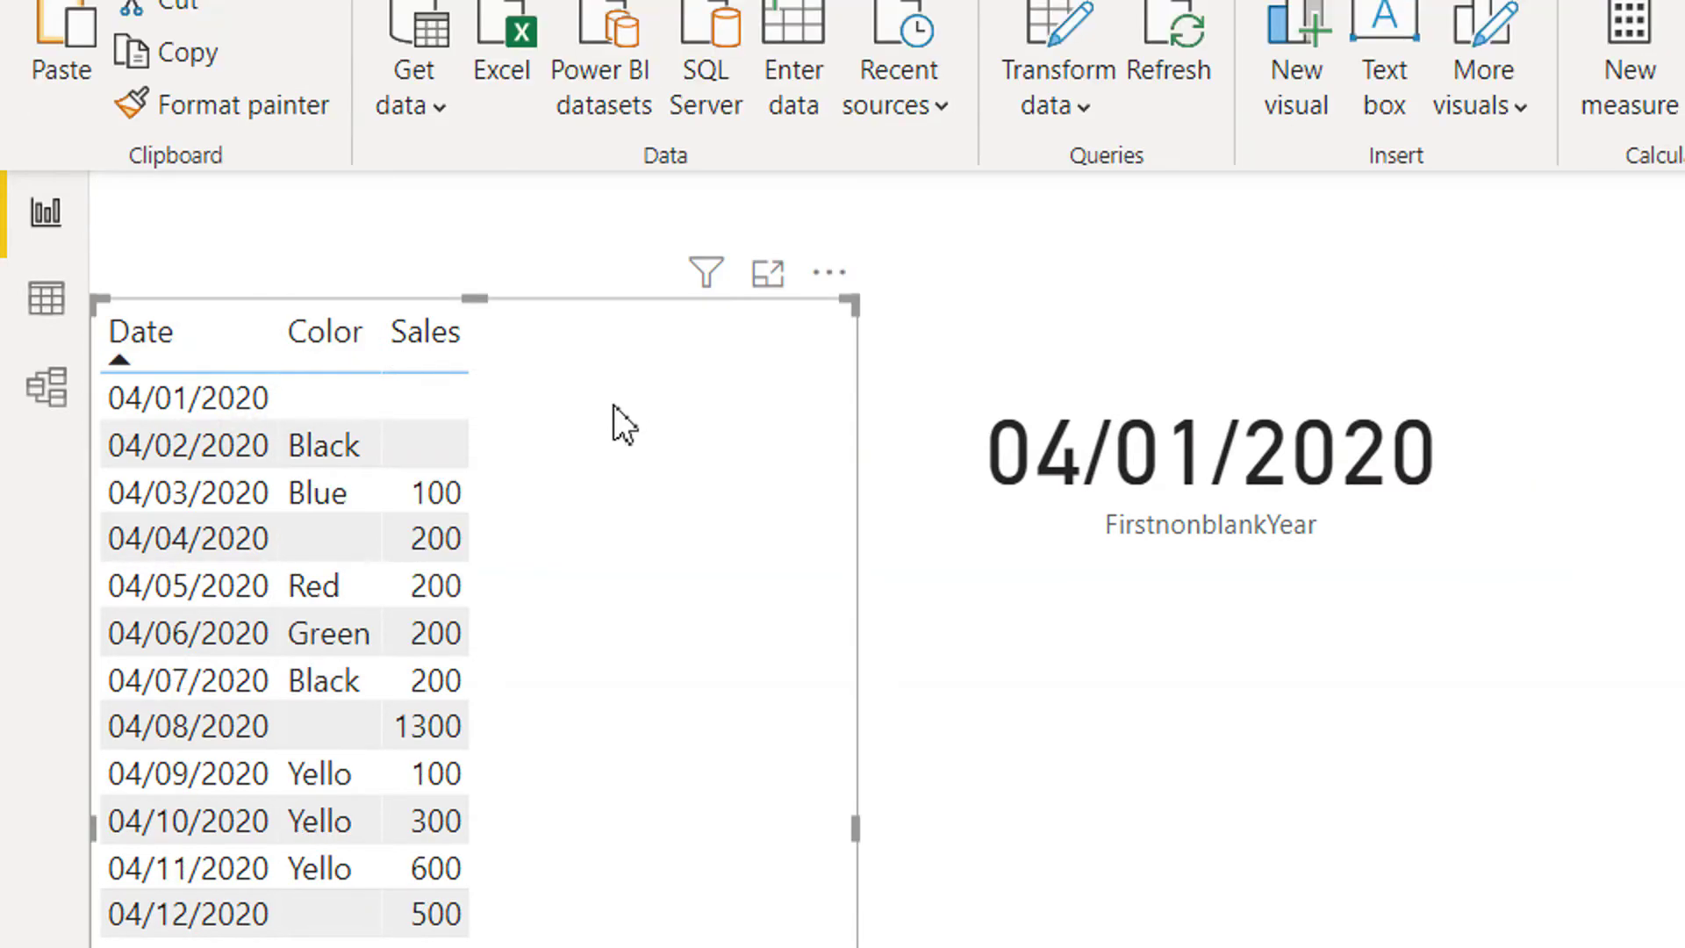
{"action": "left_click", "coordinate": [1378, 380]}
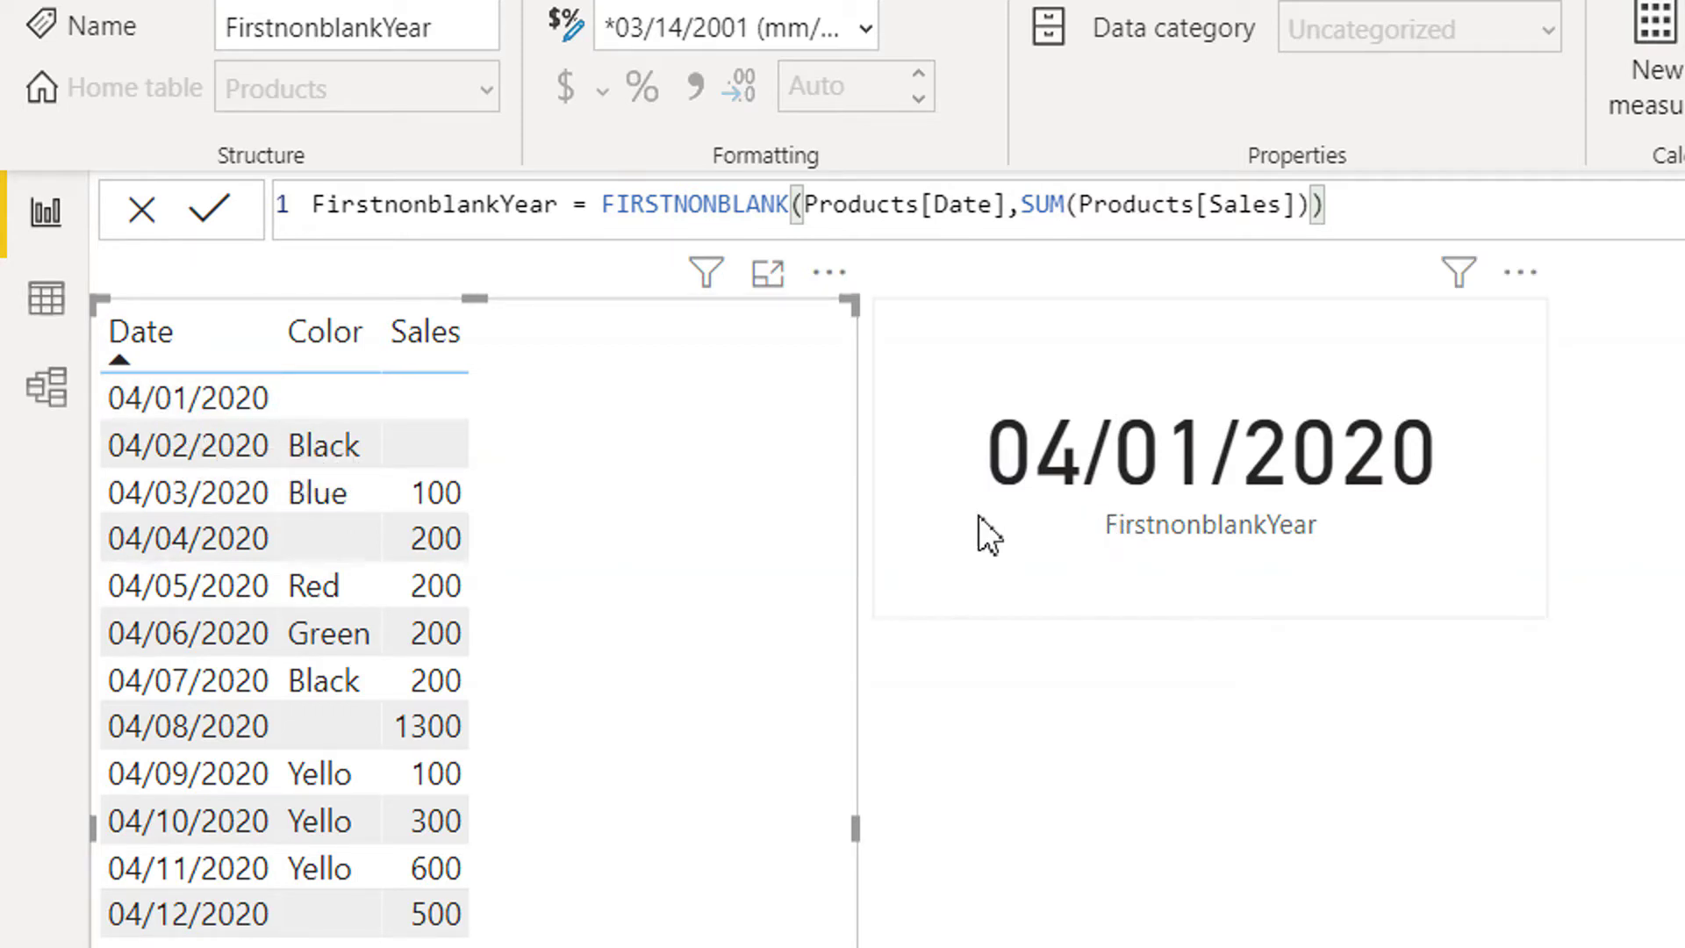
{"action": "left_click", "coordinate": [941, 530]}
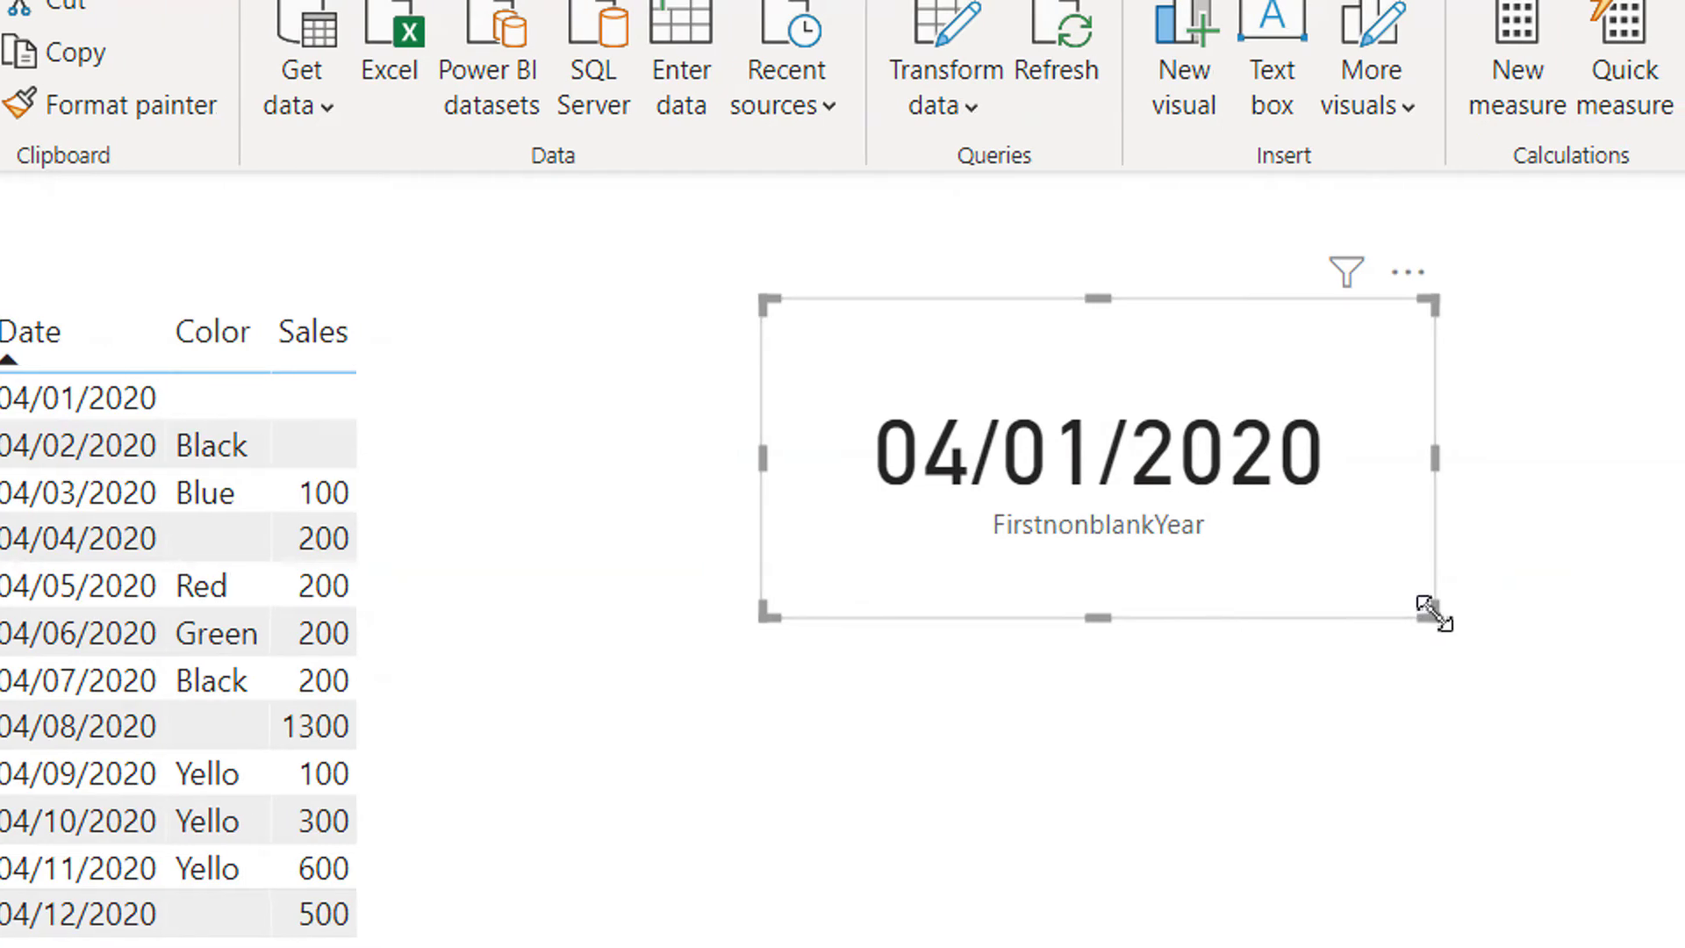
{"action": "left_click_drag", "start_coordinate": [1542, 614], "coordinate": [1493, 574]}
{"action": "left_click_drag", "start_coordinate": [1384, 574], "coordinate": [1536, 556]}
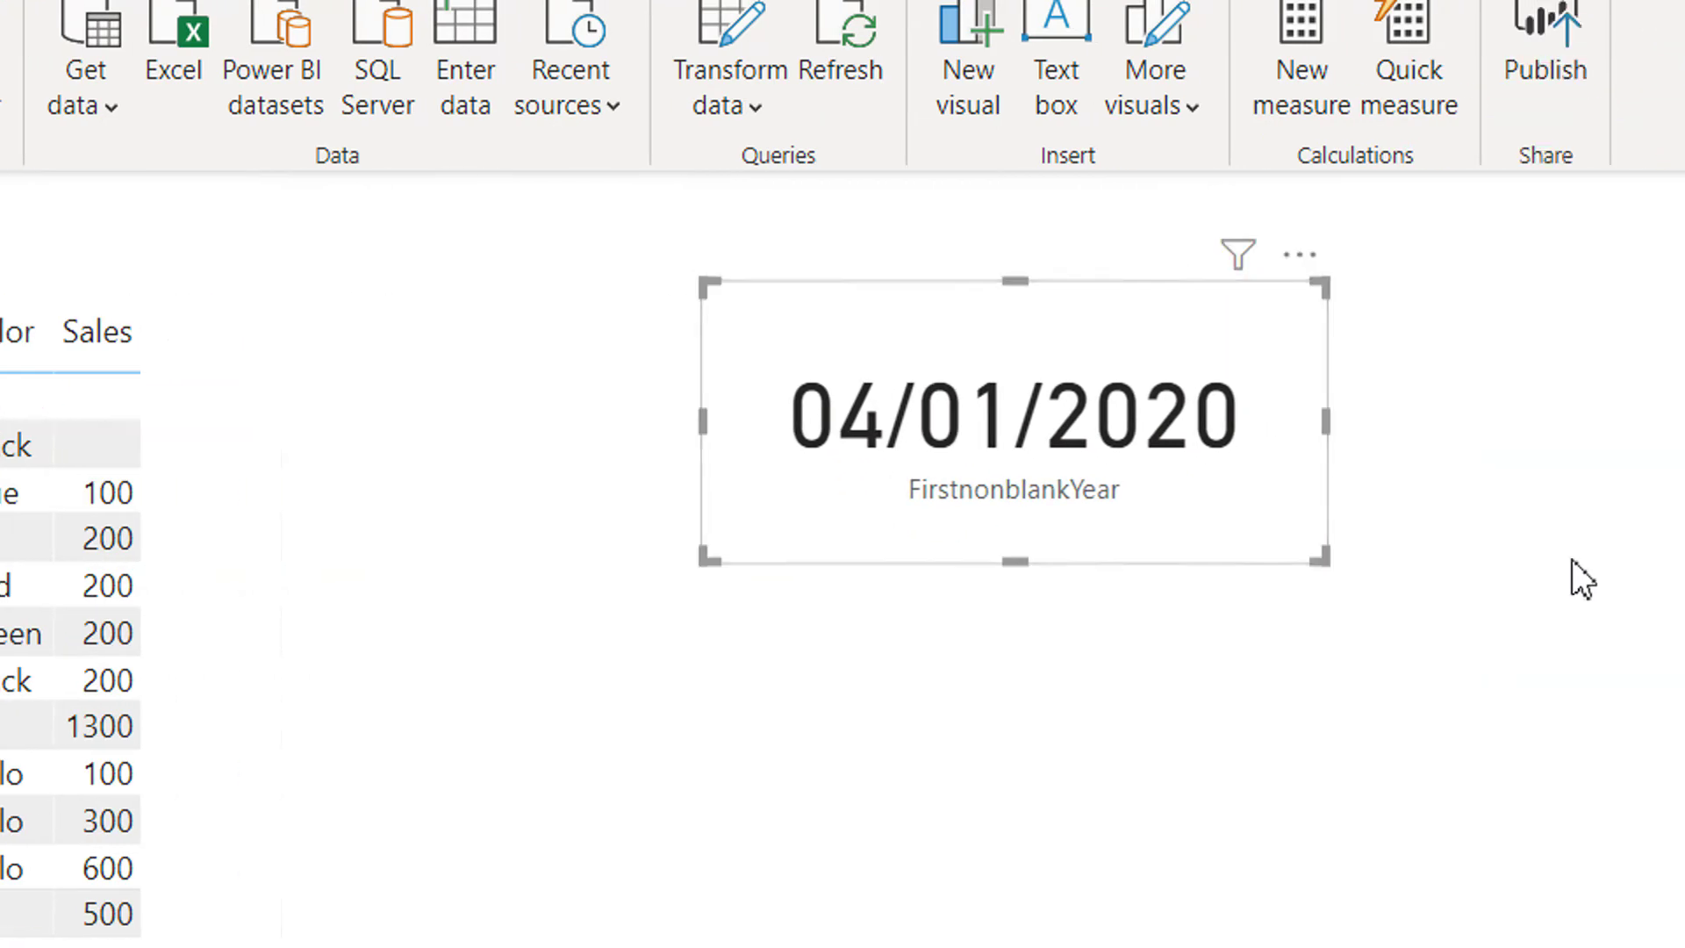
{"action": "left_click", "coordinate": [1558, 581]}
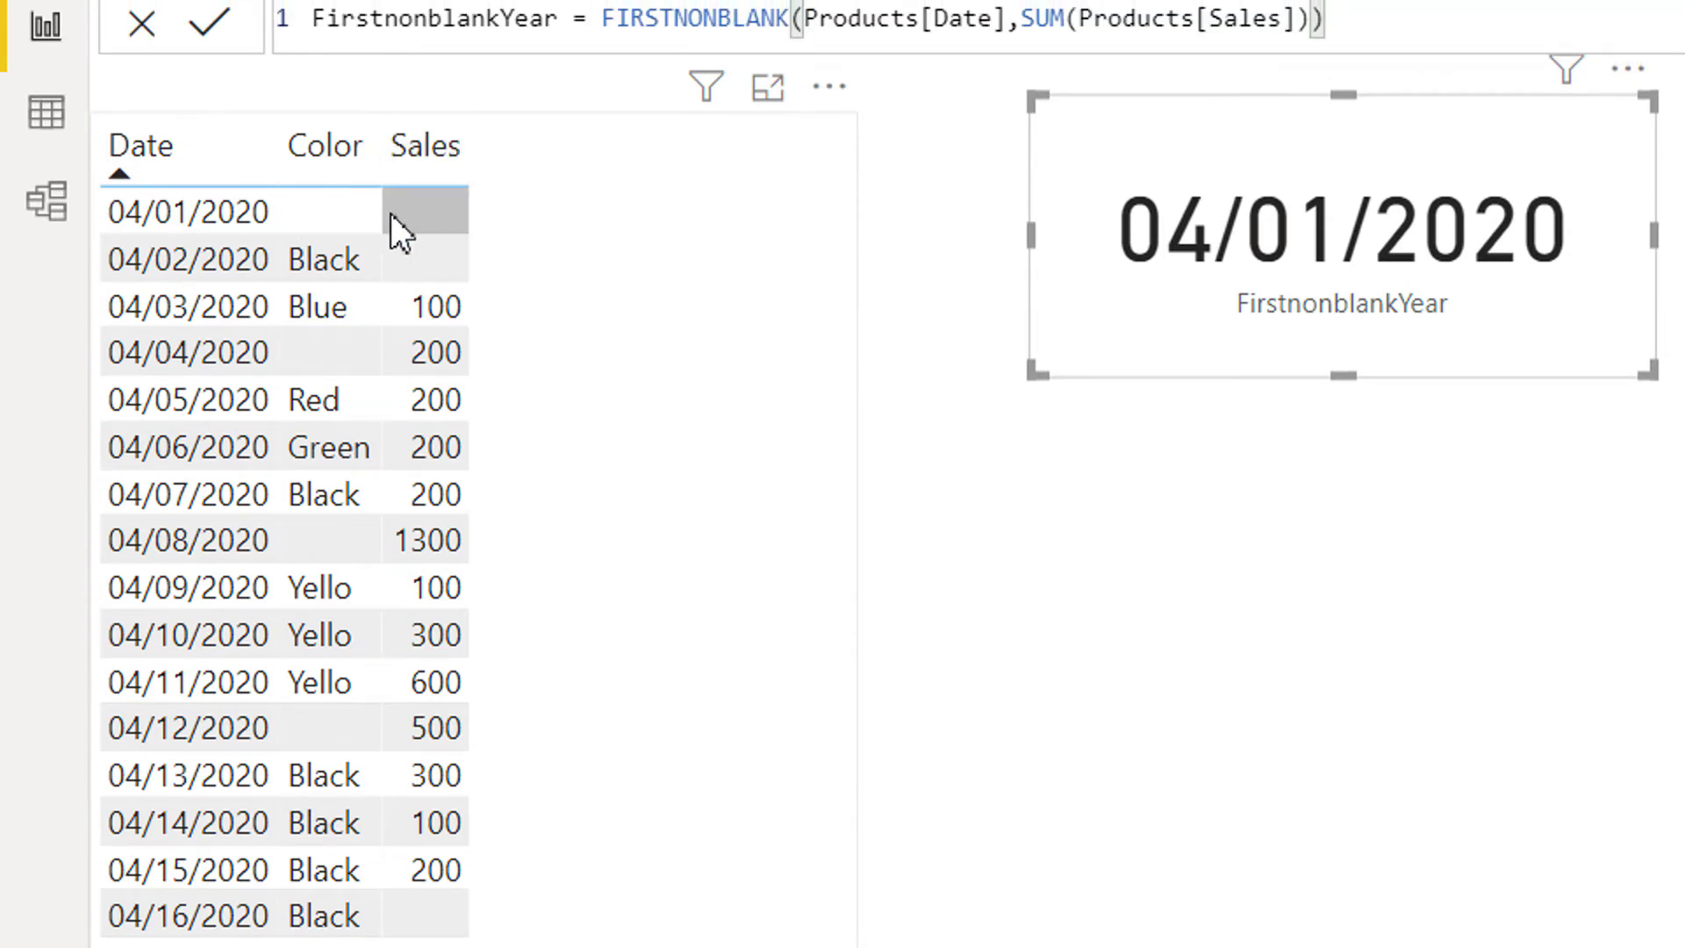
Wrap SUM(Products[Sales]) in CALCULATE so the FirstnonblankYear card reads 04/03/2020
{"action": "left_click", "coordinate": [1042, 16]}
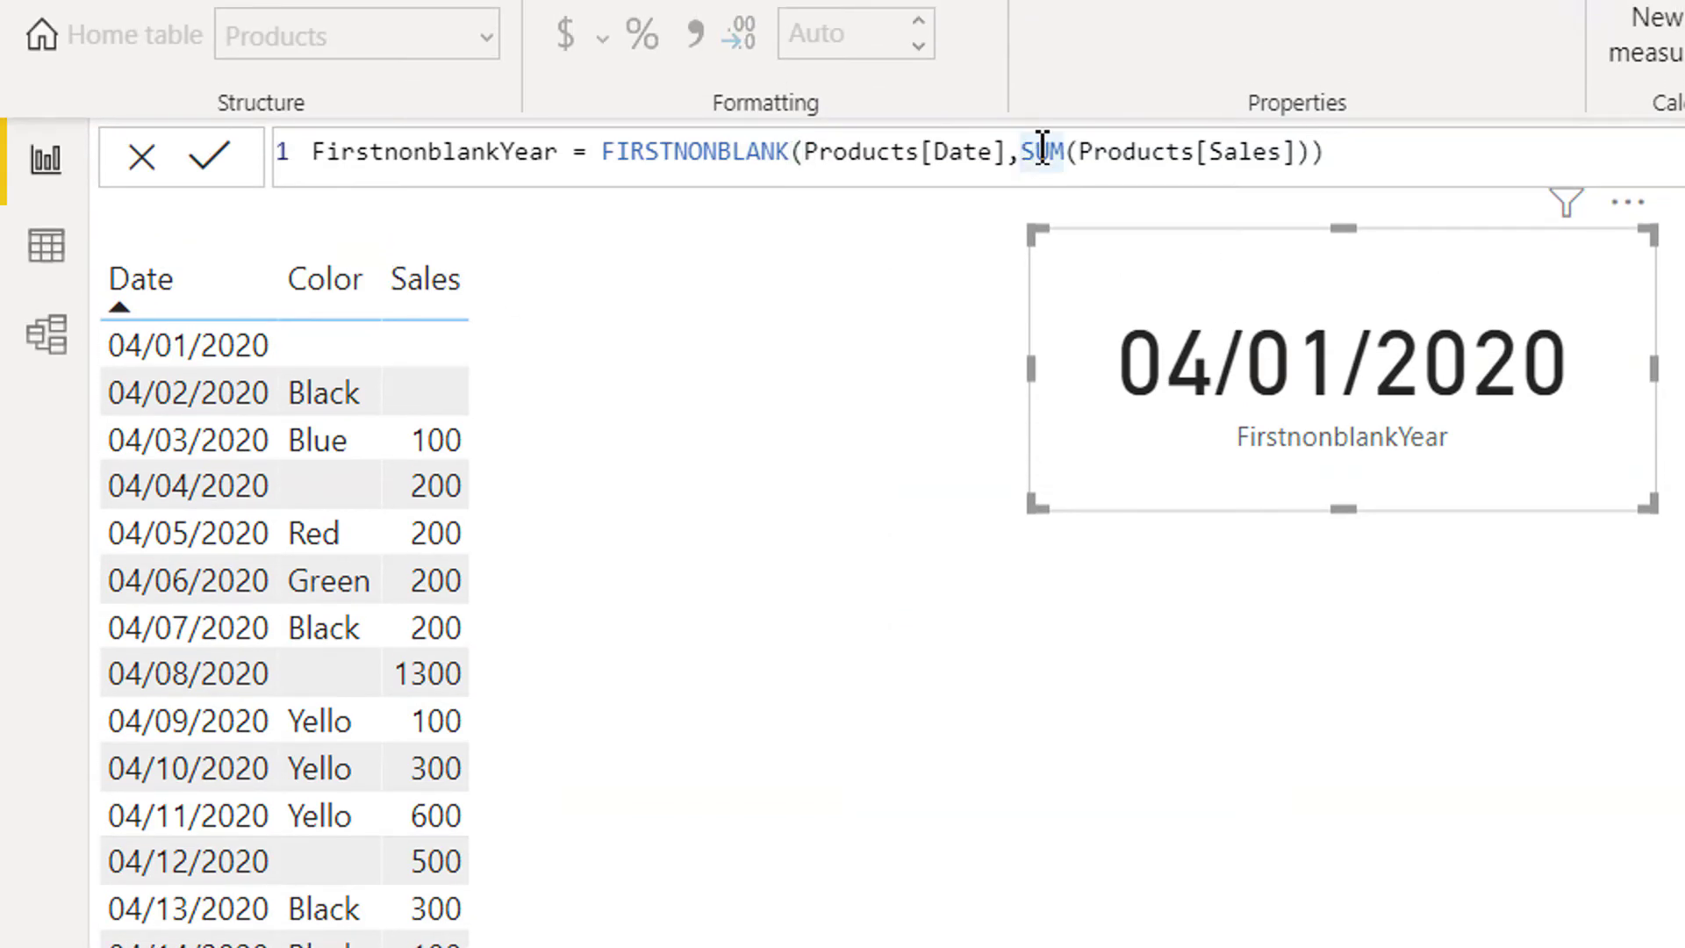
{"action": "type", "text": "CAL"}
{"action": "key", "text": "Tab"}
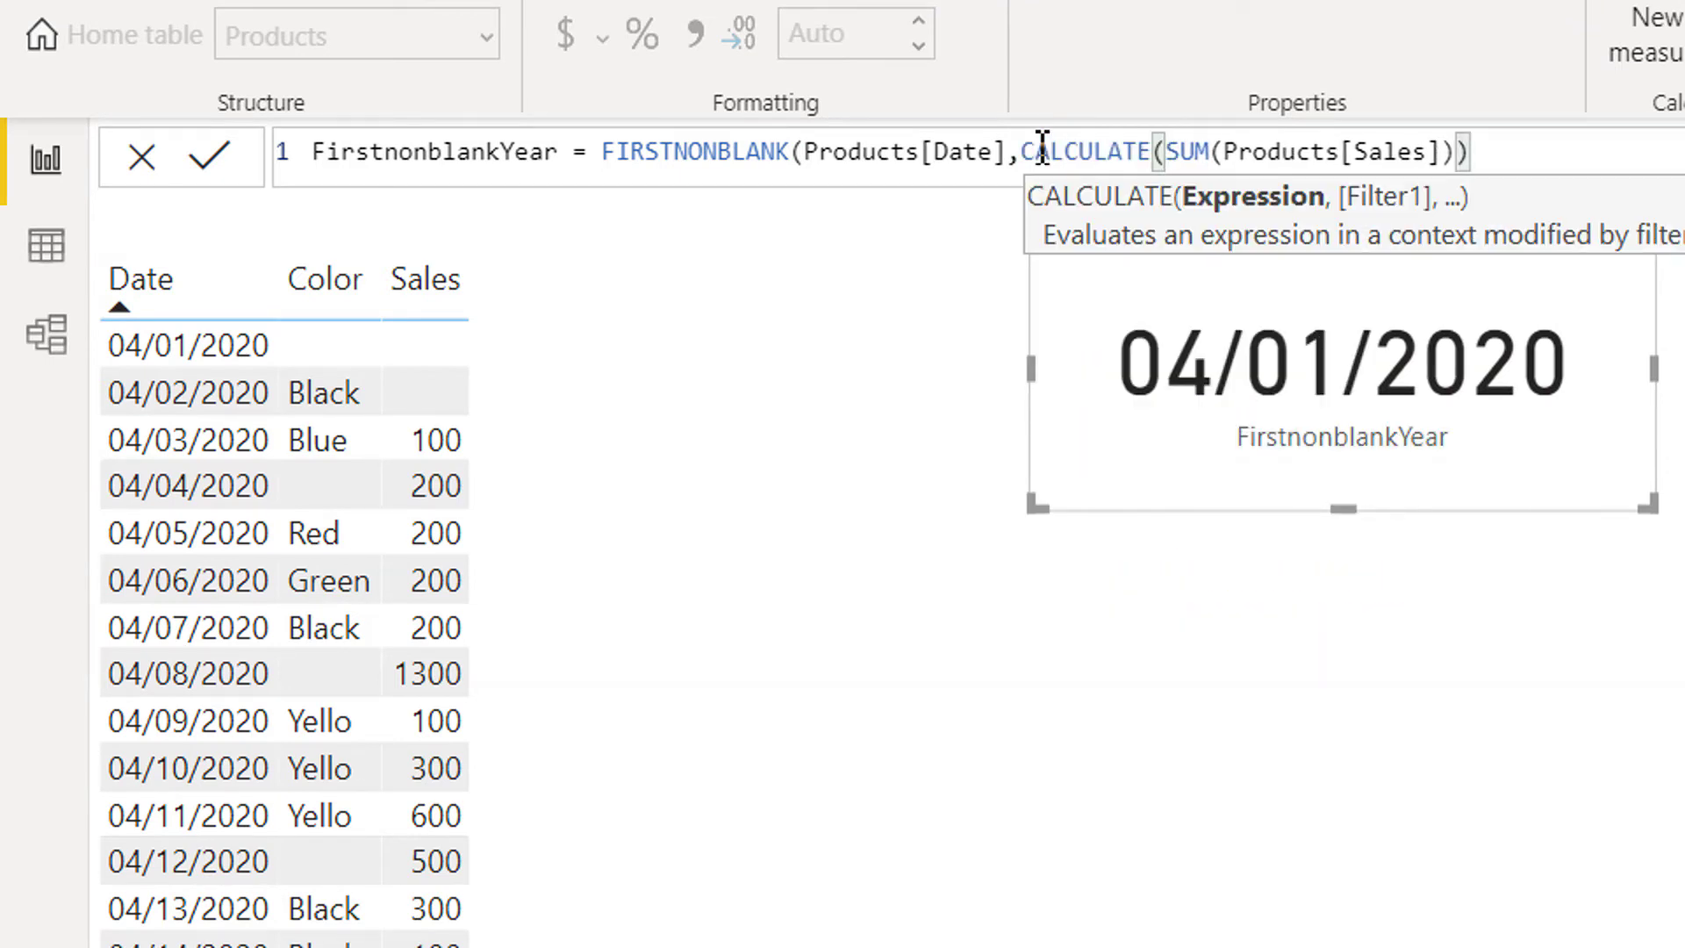
{"action": "key", "text": "Right"}
{"action": "key", "text": "Right"}
{"action": "key", "text": "Right"}
{"action": "key", "text": "Right"}
{"action": "key", "text": "Right"}
{"action": "key", "text": "Right"}
{"action": "key", "text": "Right"}
{"action": "key", "text": "Right"}
{"action": "key", "text": "Right"}
{"action": "key", "text": "Right"}
{"action": "key", "text": "Right"}
{"action": "key", "text": "Right"}
{"action": "key", "text": "Right"}
{"action": "key", "text": "Right"}
{"action": "key", "text": "Right"}
{"action": "key", "text": "Right"}
{"action": "key", "text": "Right"}
{"action": "key", "text": "Right"}
{"action": "key", "text": "Right"}
{"action": "key", "text": "Right"}
{"action": "type", "text": ")"}
{"action": "key", "text": "Return"}
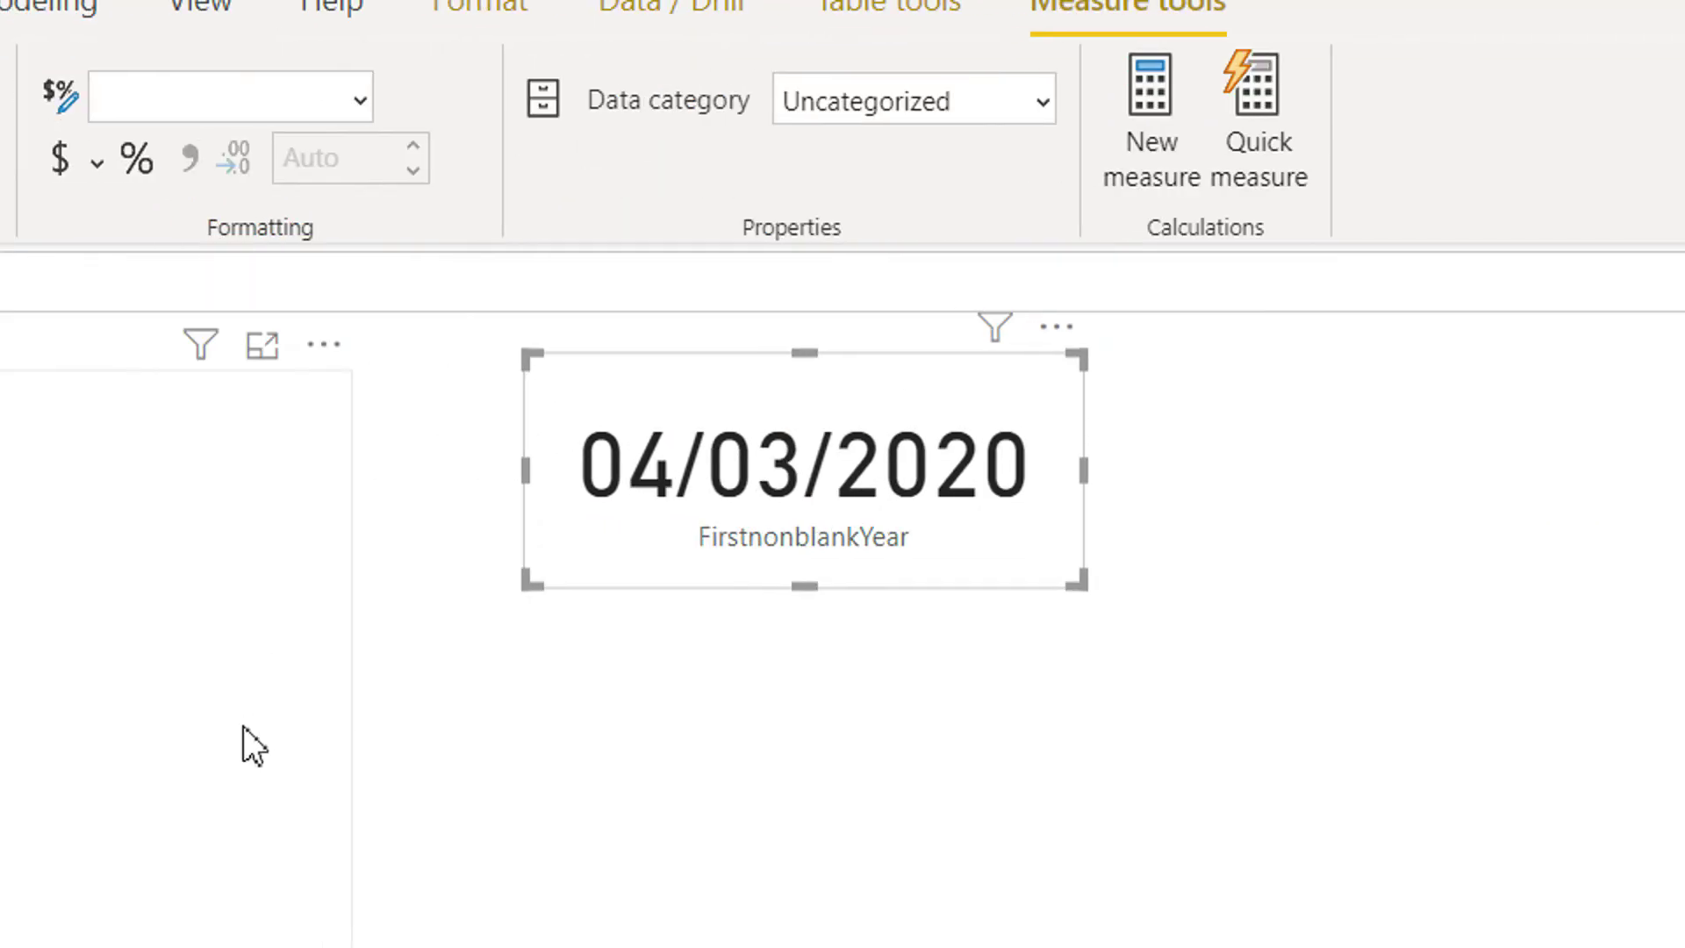
Start the FirstnonblankColor measure as FIRSTNONBLANK over Products[Color]
{"action": "type", "text": "Fir"}
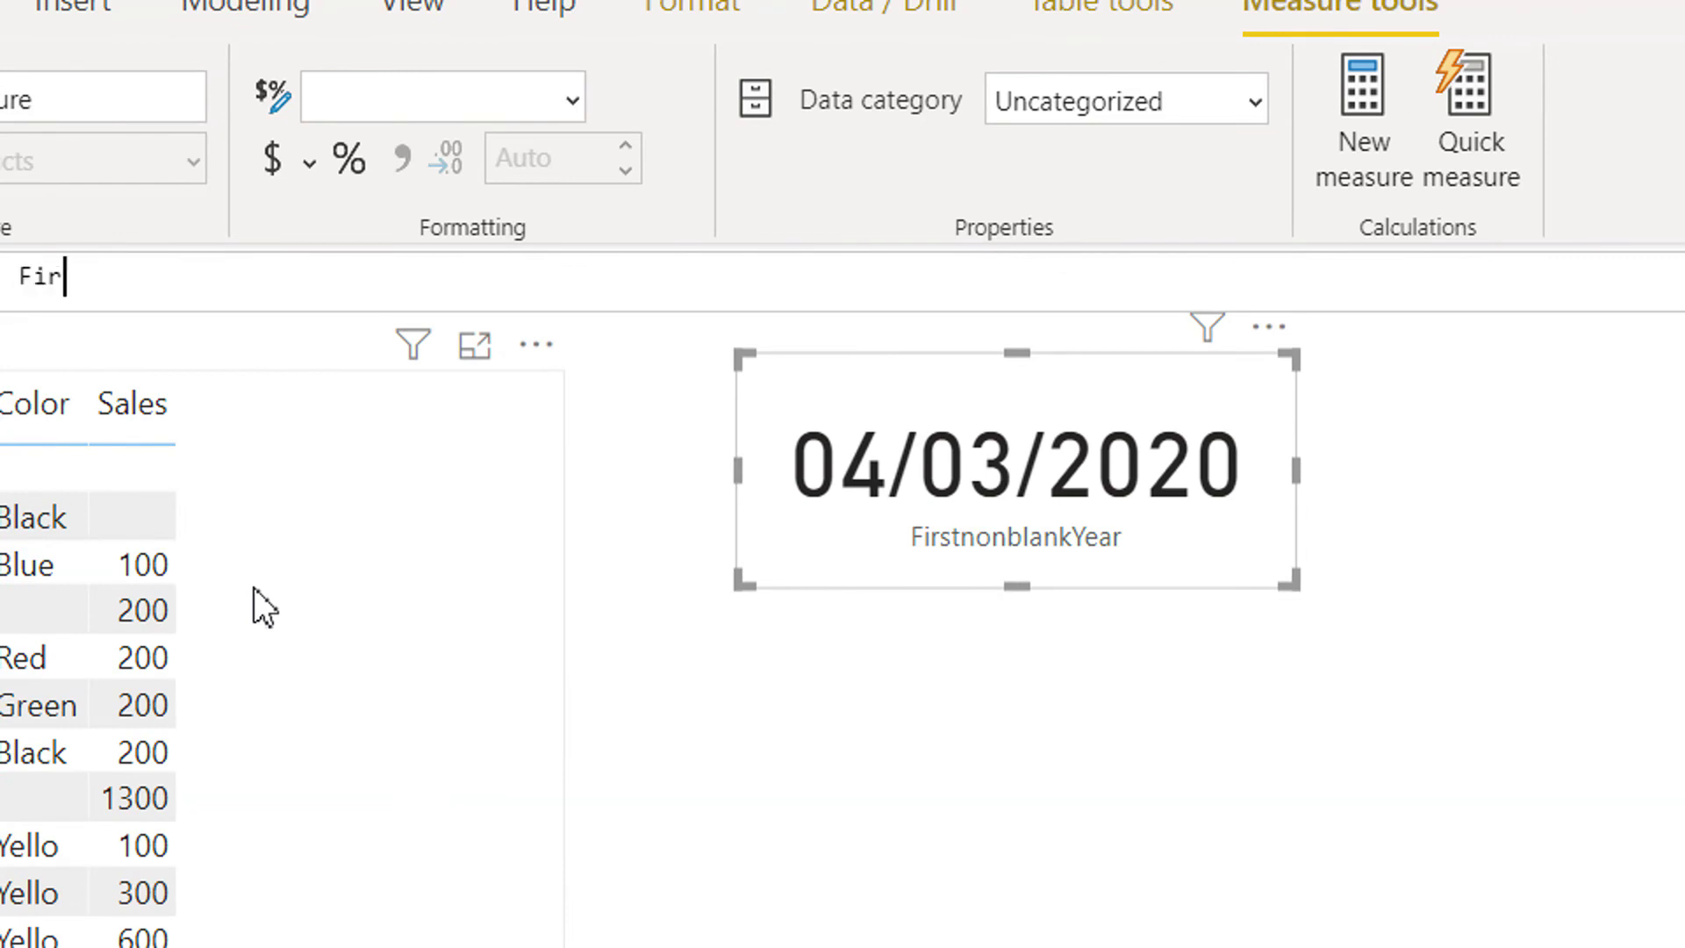
{"action": "type", "text": "stnon la"}
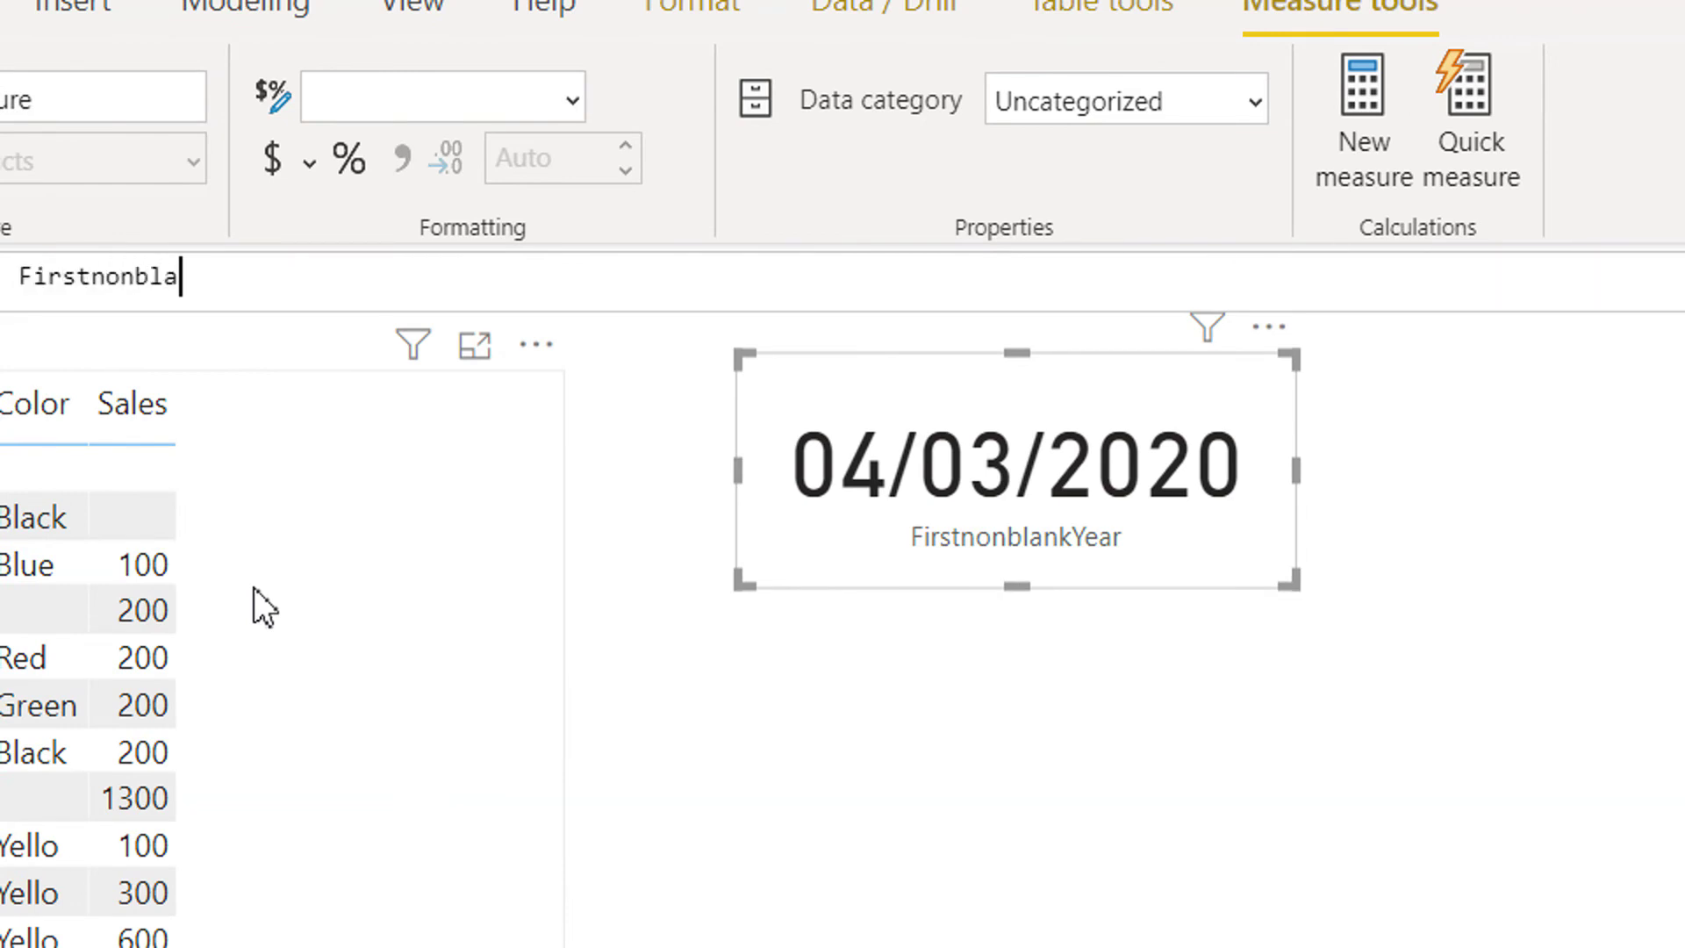
{"action": "type", "text": "nkX"}
{"action": "type", "text": "olor = "}
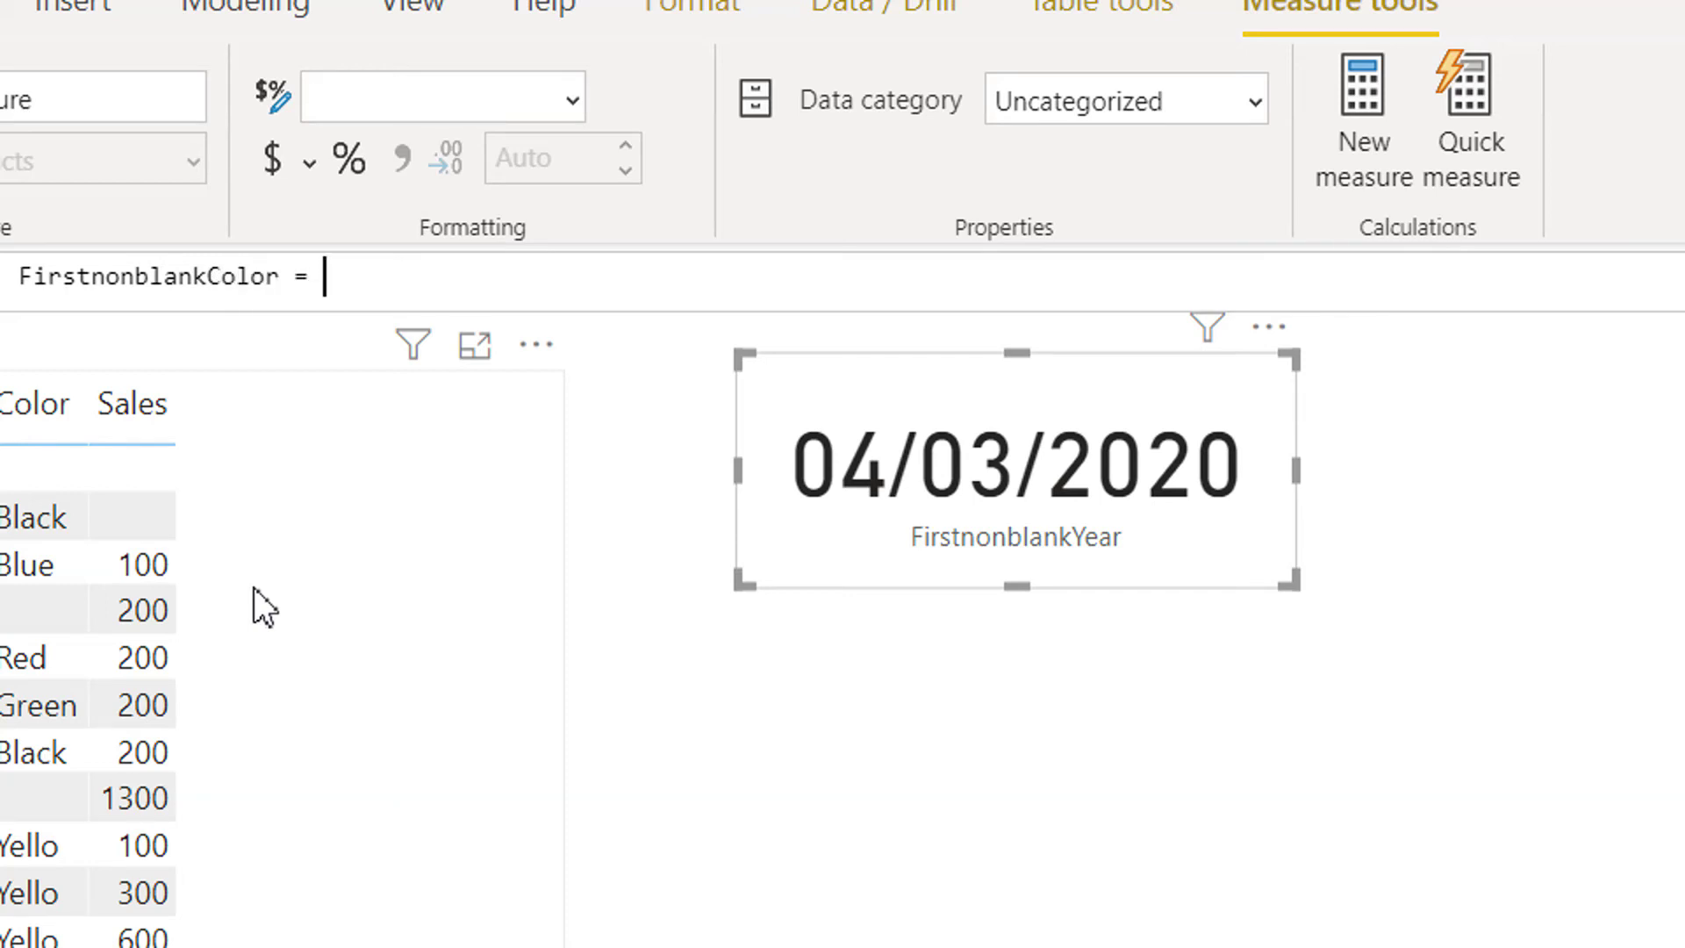
{"action": "type", "text": "first"}
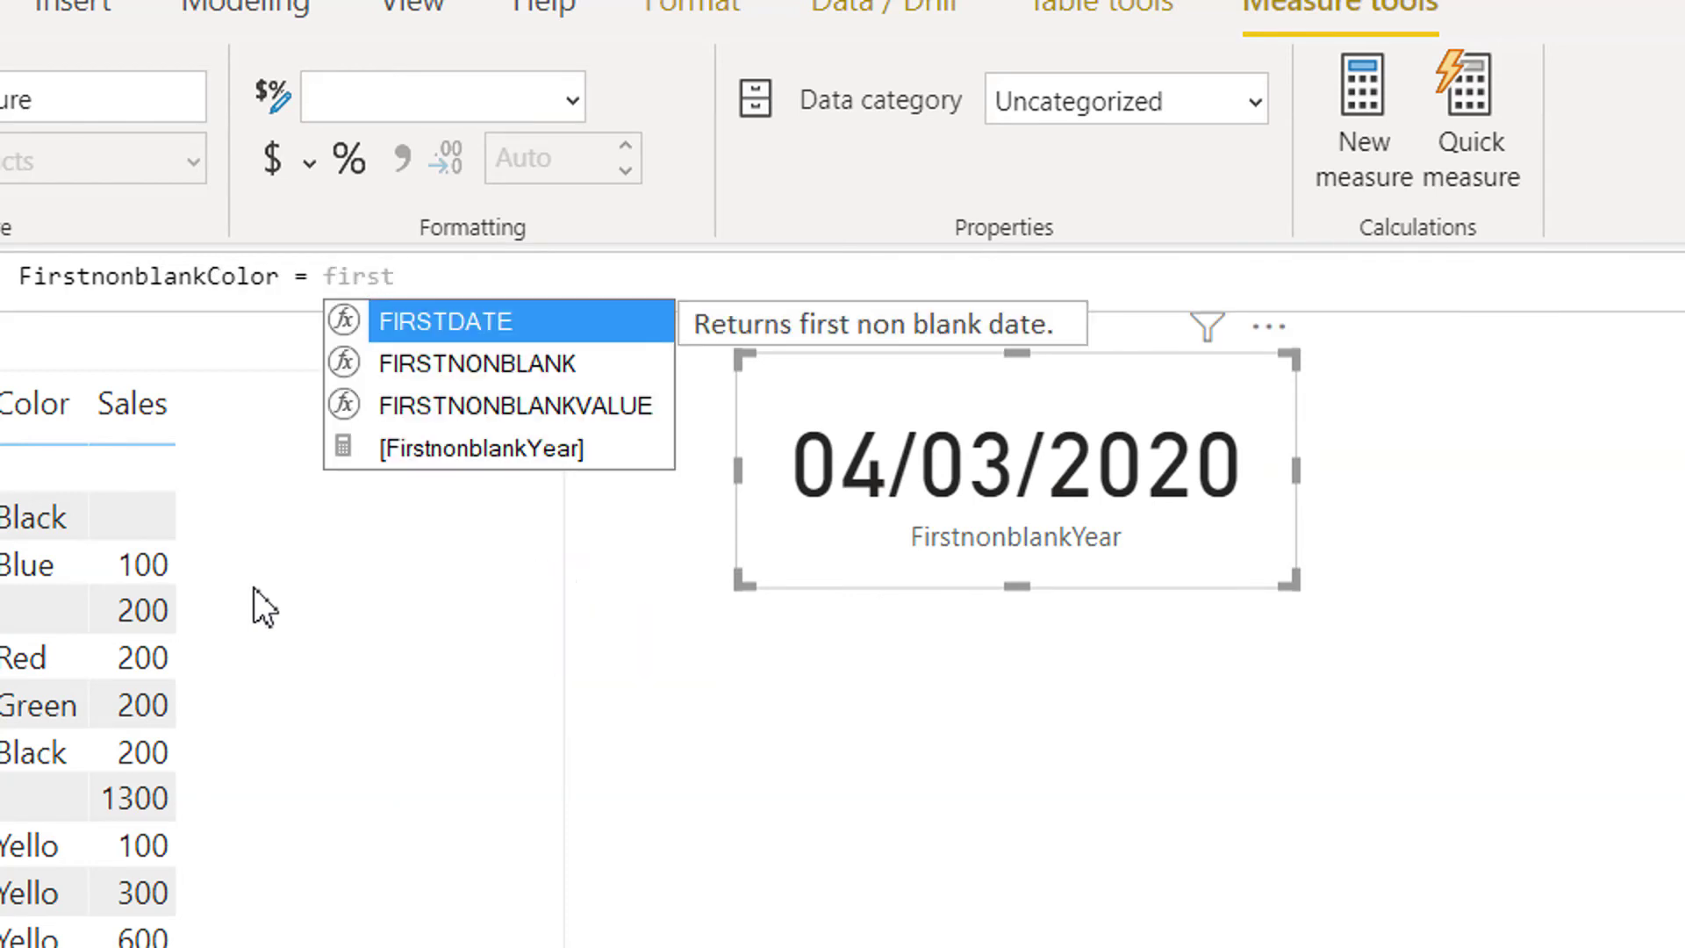
{"action": "key", "text": "Down"}
{"action": "key", "text": "Tab"}
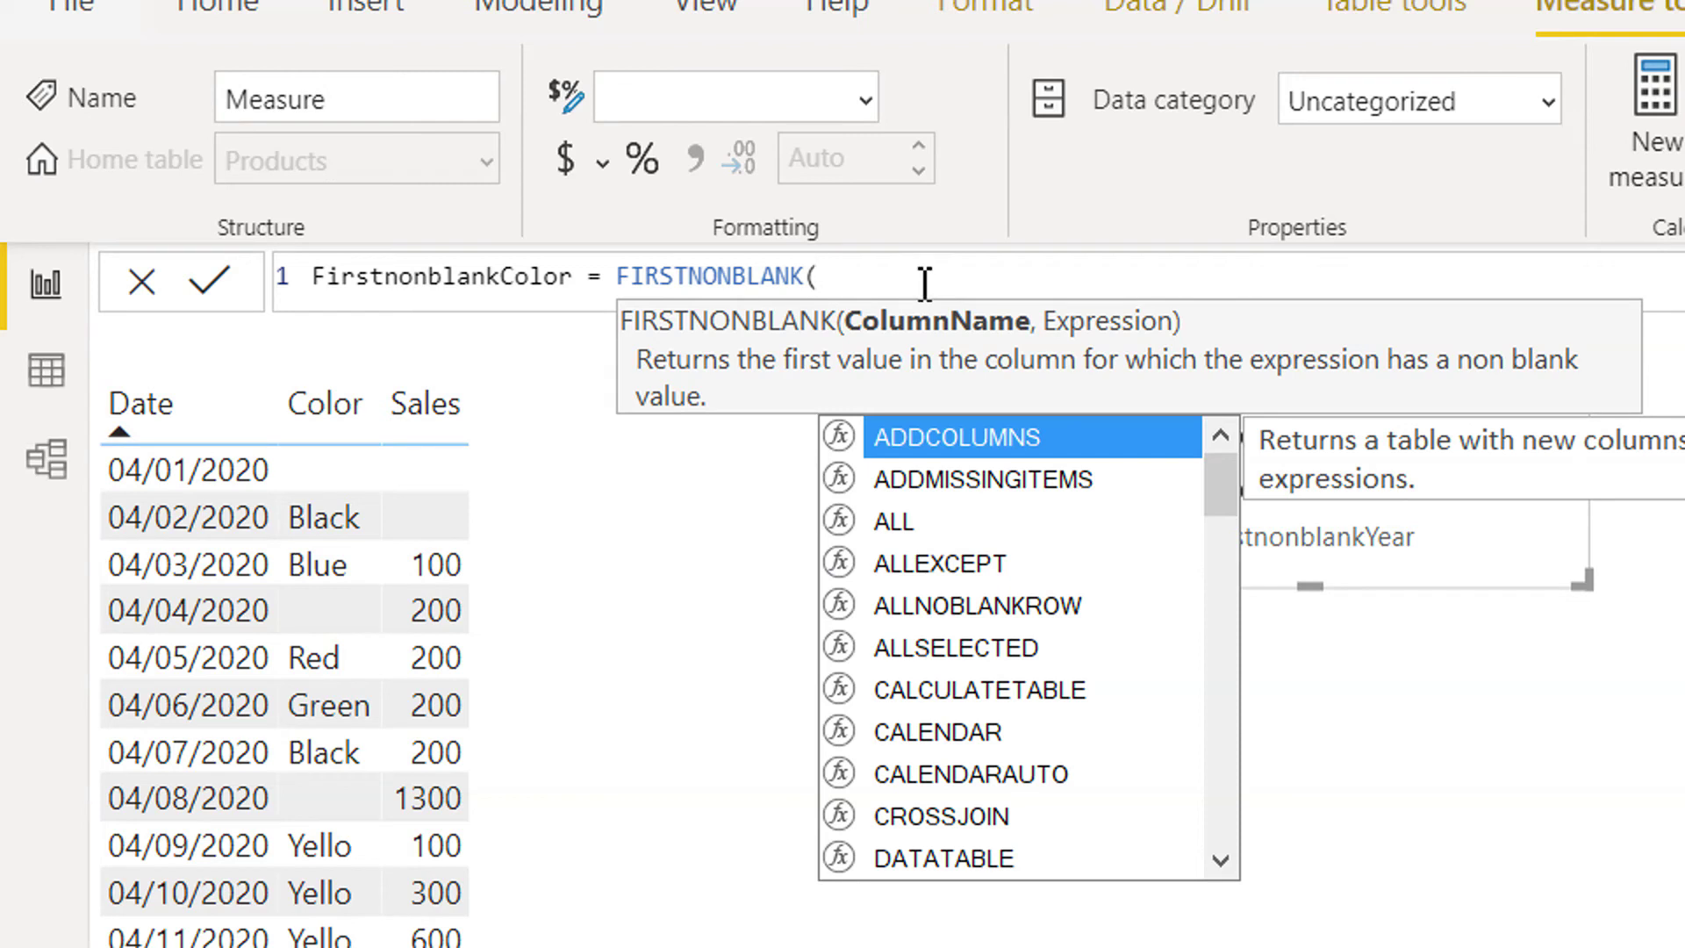
{"action": "type", "text": "col"}
{"action": "key", "text": "Tab"}
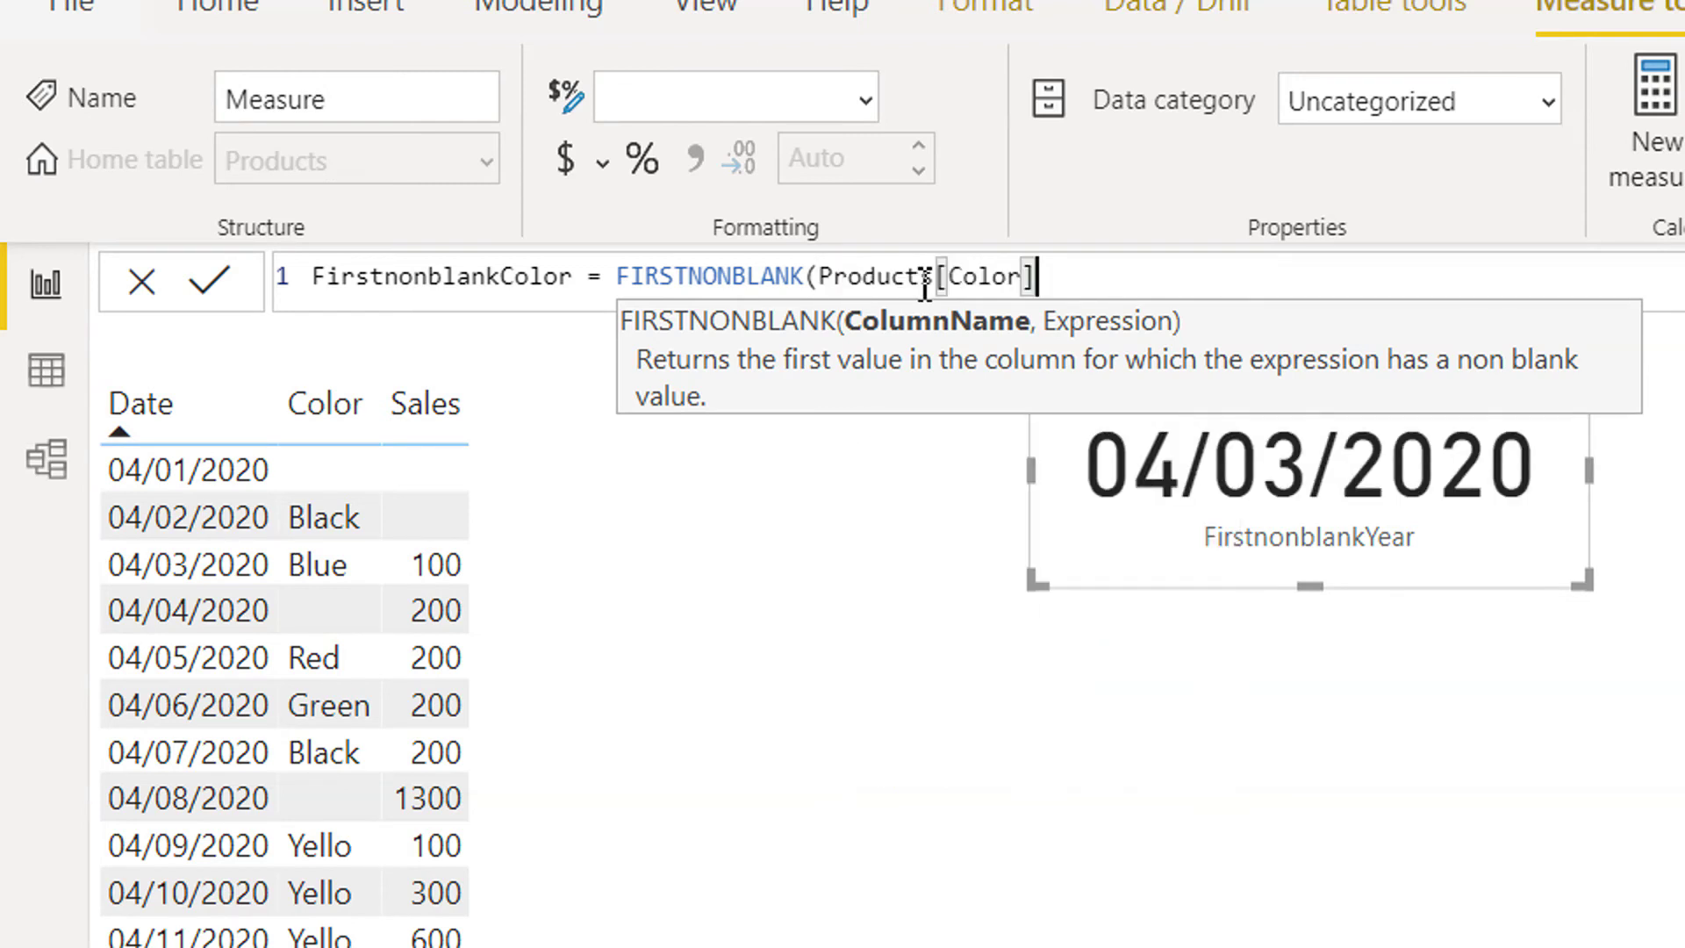
Add CALCULATE(SUM(Products[Sales])) as the expression and commit the measure
{"action": "type", "text": ","}
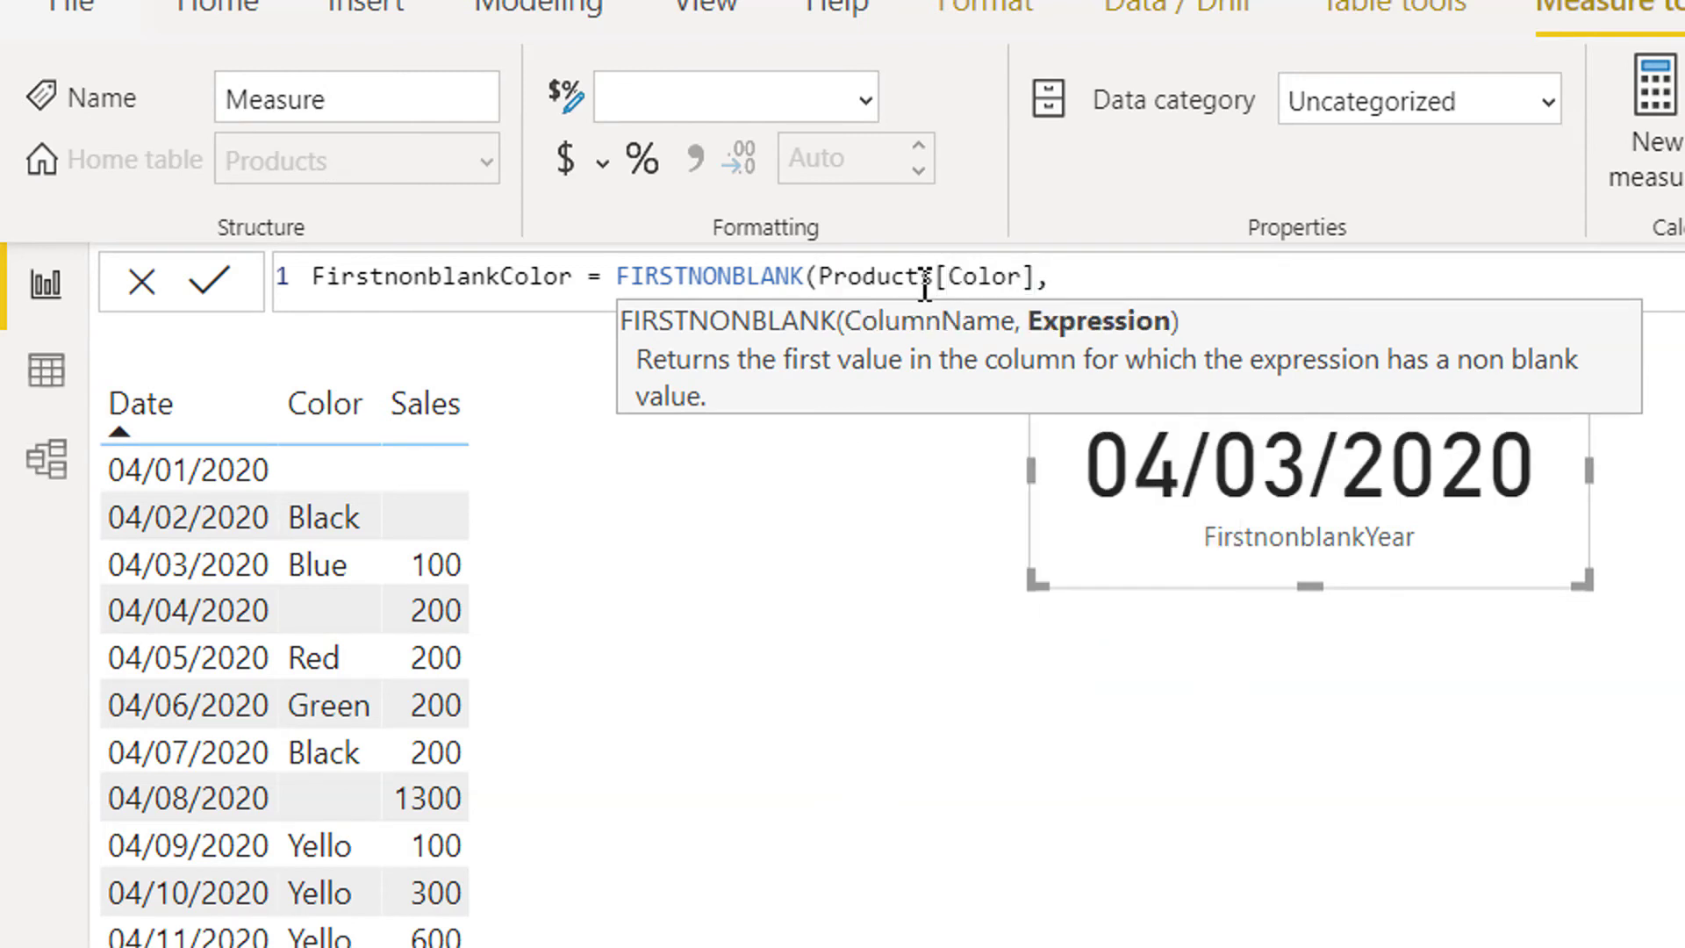
{"action": "type", "text": "ca"}
{"action": "key", "text": "Tab"}
{"action": "type", "text": "sum"}
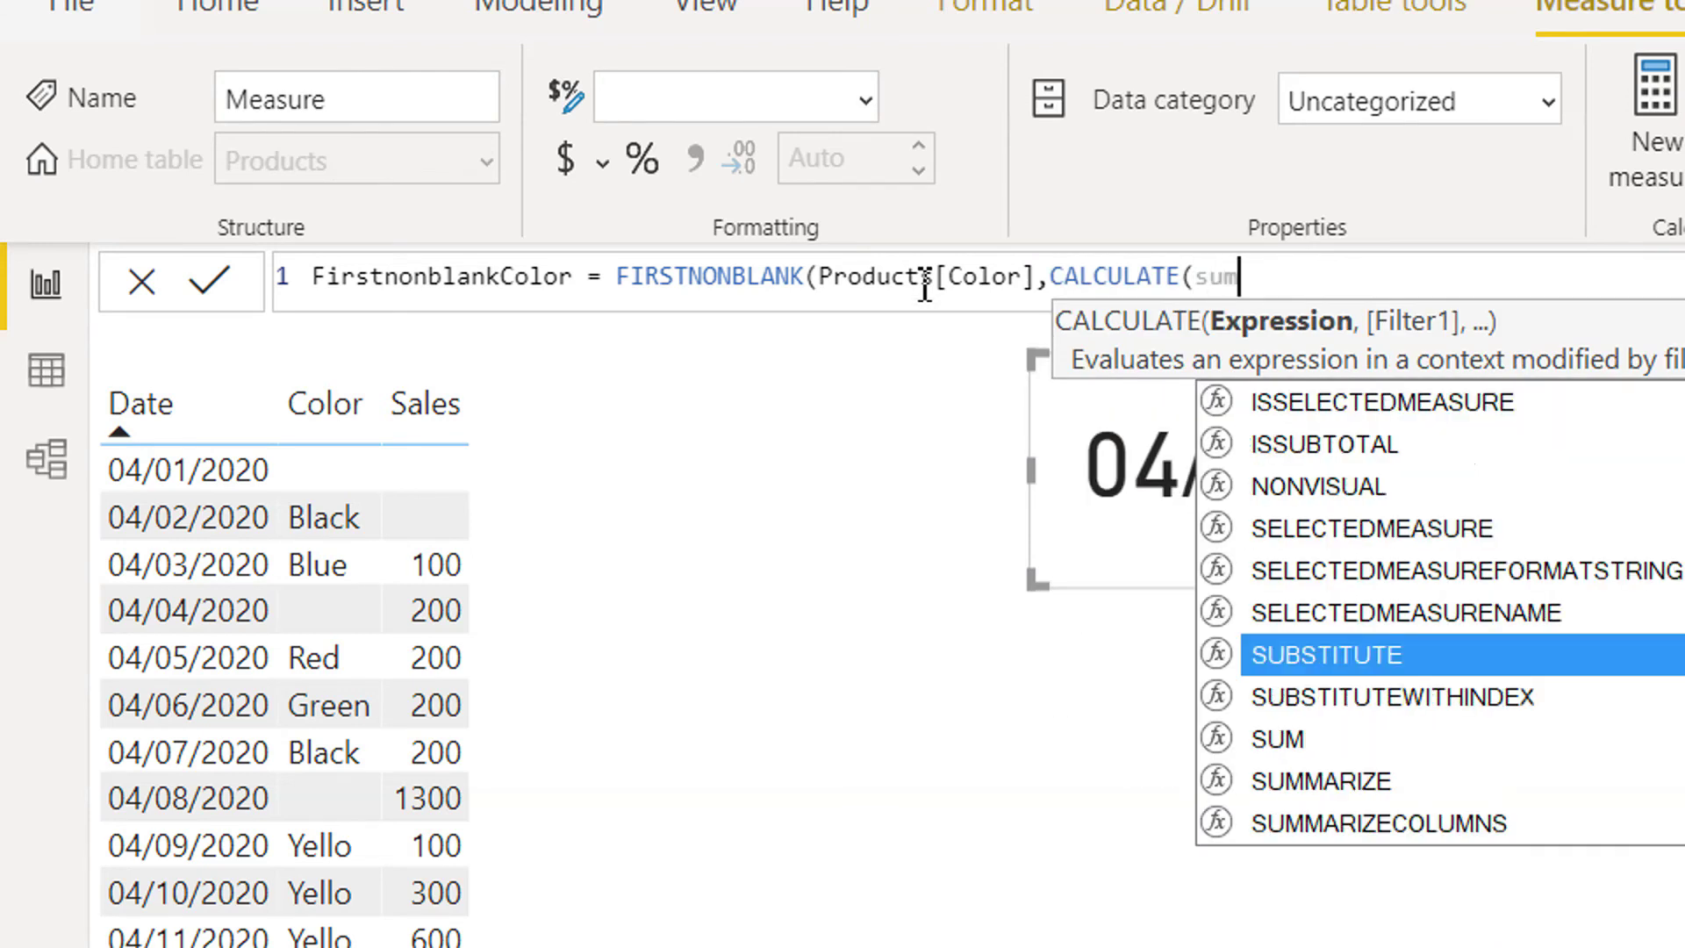
{"action": "key", "text": "Tab"}
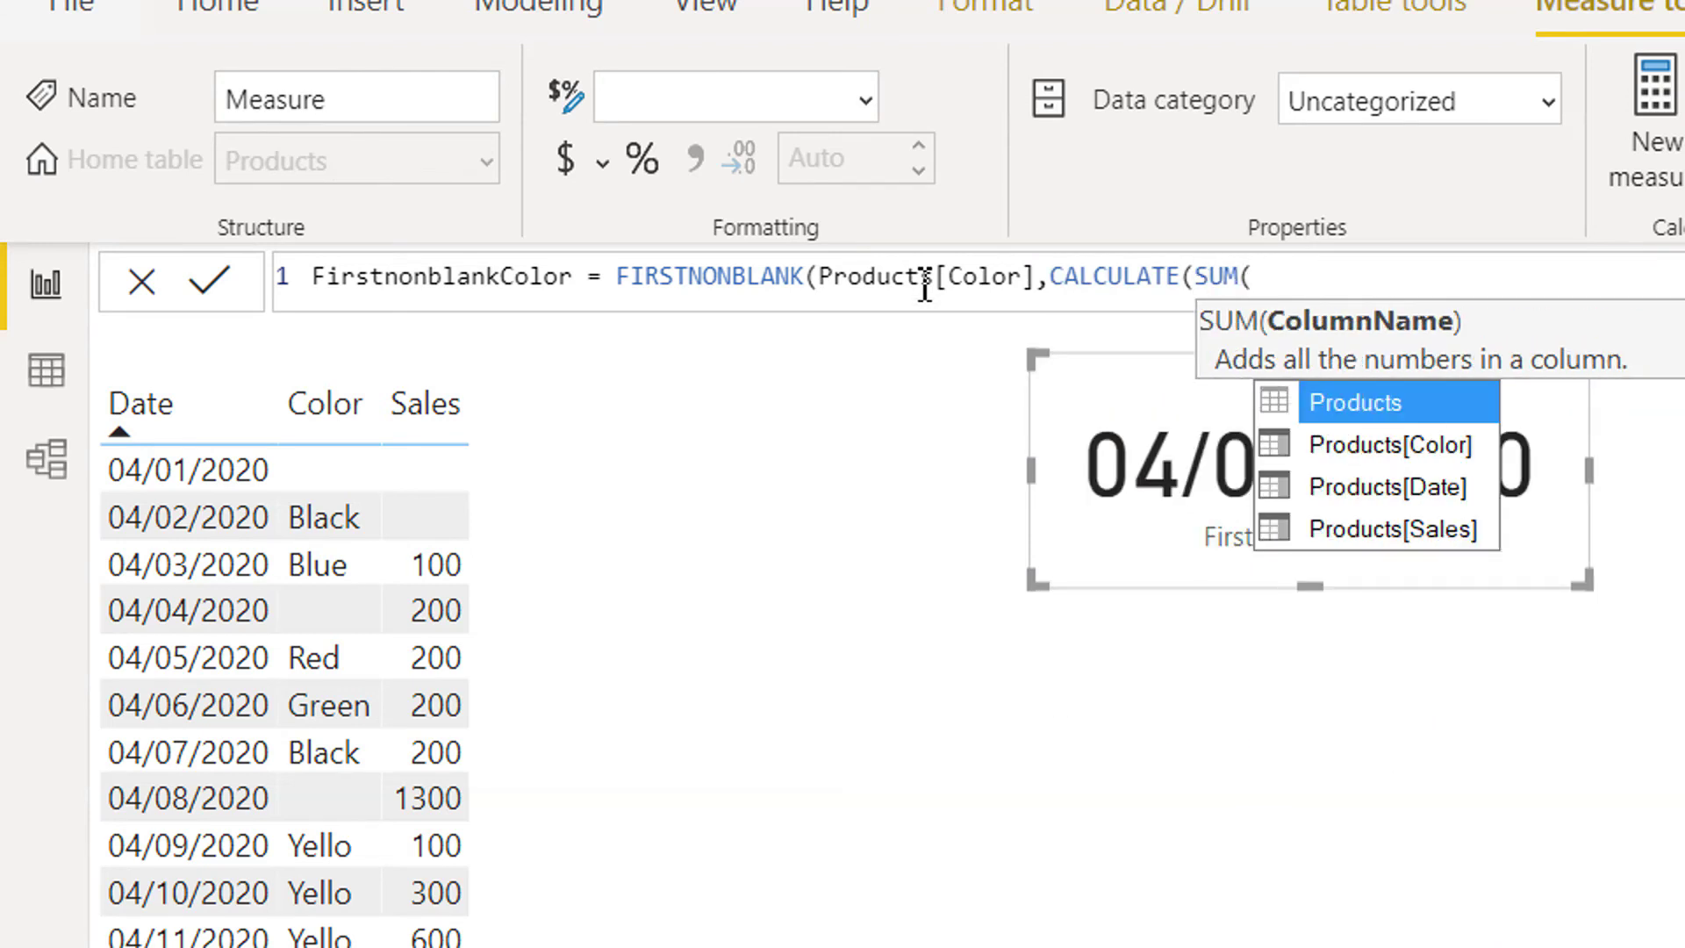
{"action": "type", "text": "sa"}
{"action": "key", "text": "Tab"}
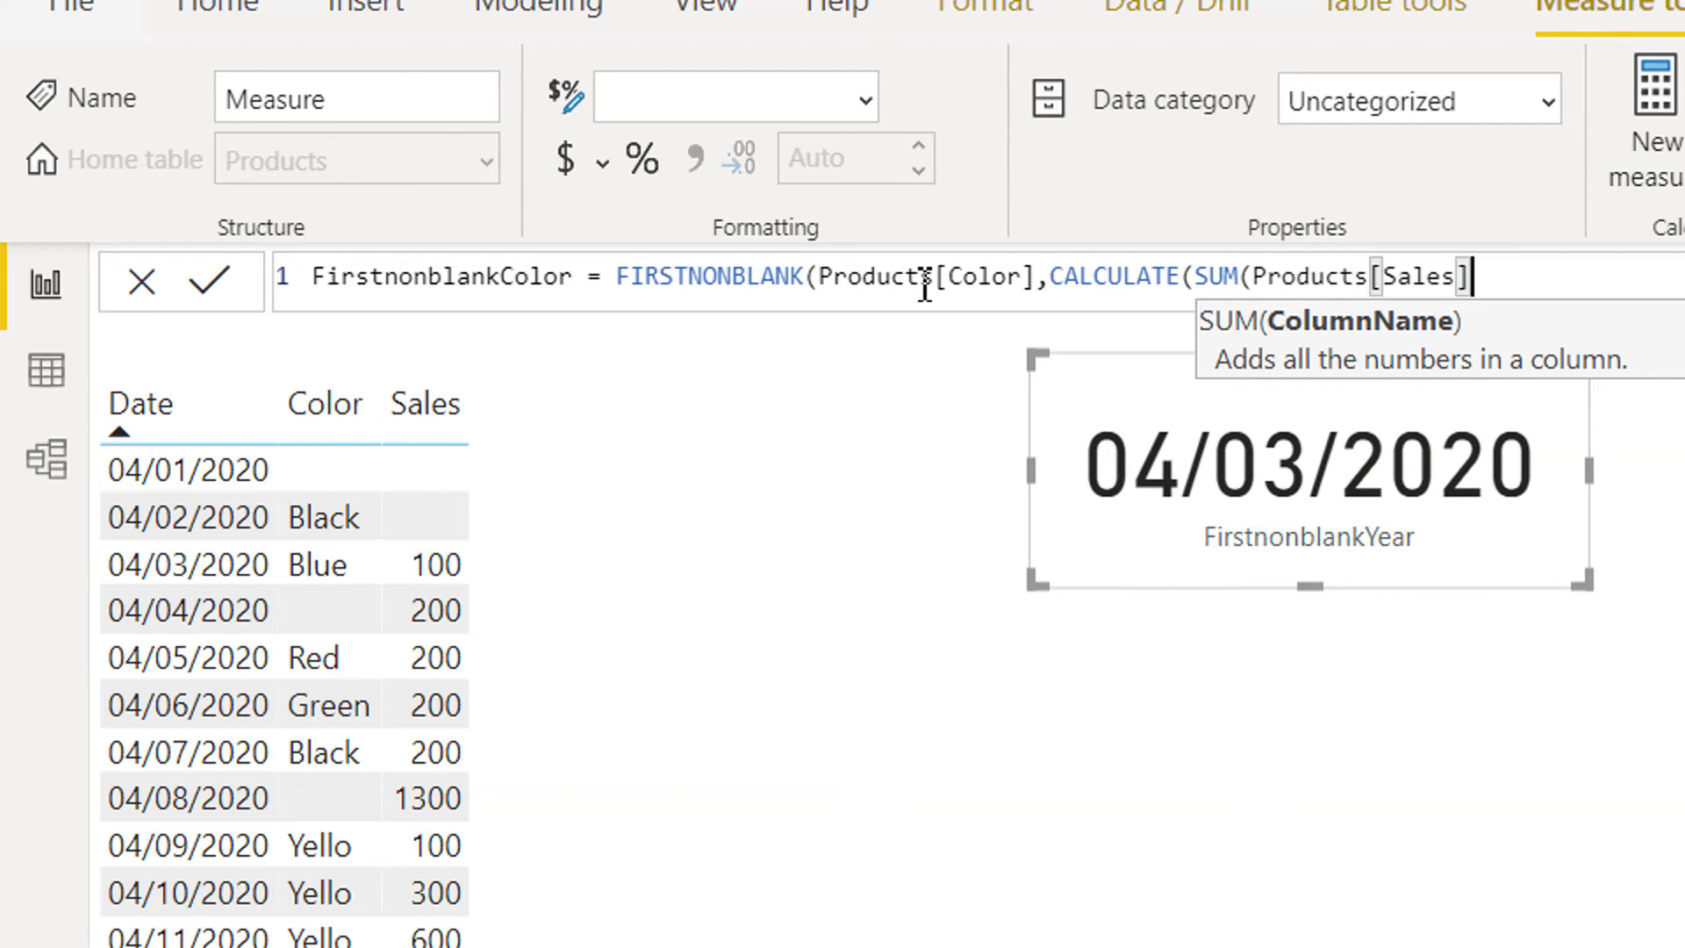
{"action": "key", "text": "Return"}
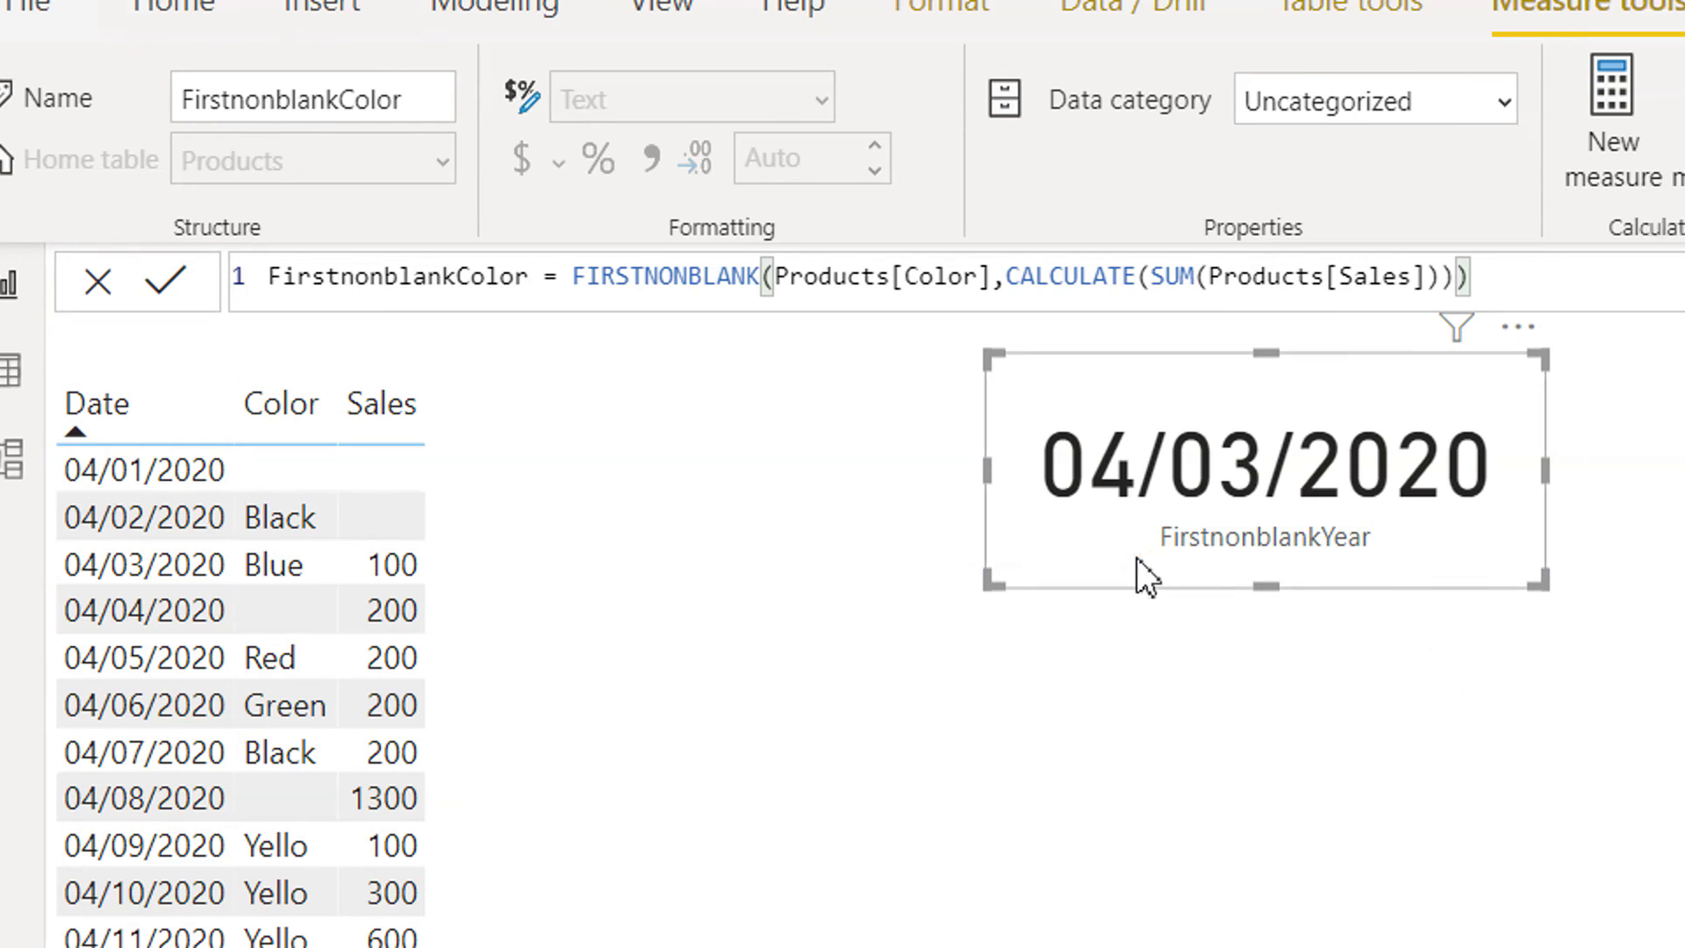
{"action": "left_click", "coordinate": [1136, 556]}
Duplicate the date card below it and switch the copy to FirstnonblankColor, showing Black
{"action": "key", "text": "ctrl+c"}
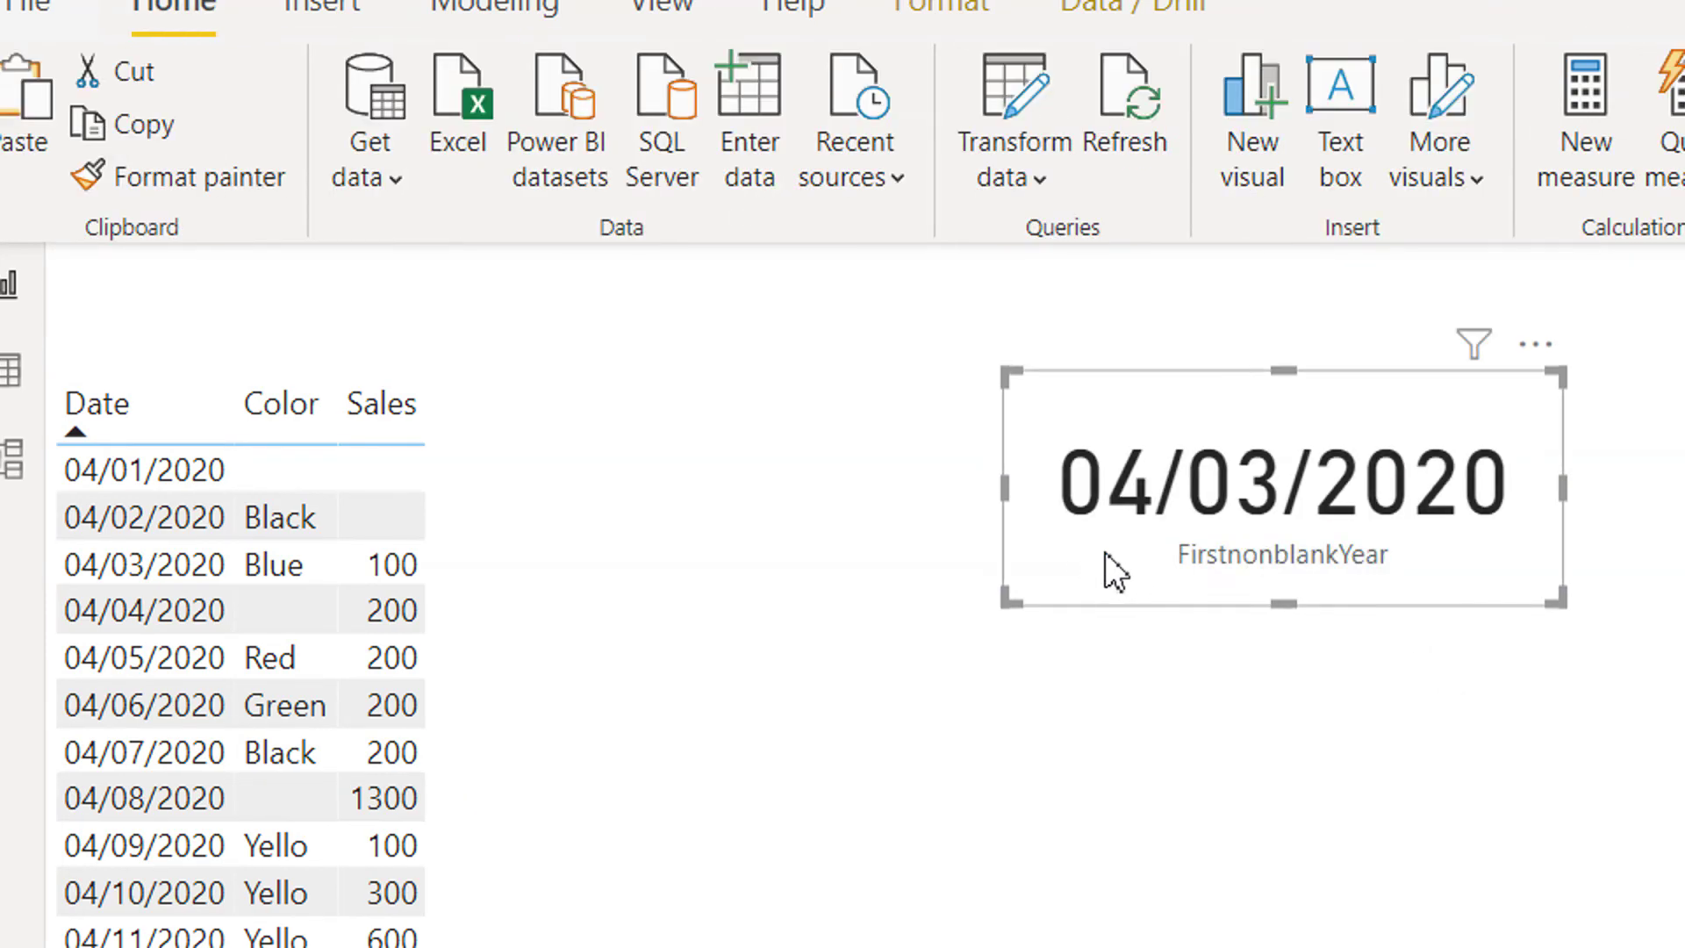
{"action": "key", "text": "ctrl+v"}
{"action": "left_click_drag", "start_coordinate": [1110, 571], "coordinate": [1093, 799]}
{"action": "left_click", "coordinate": [1099, 802]}
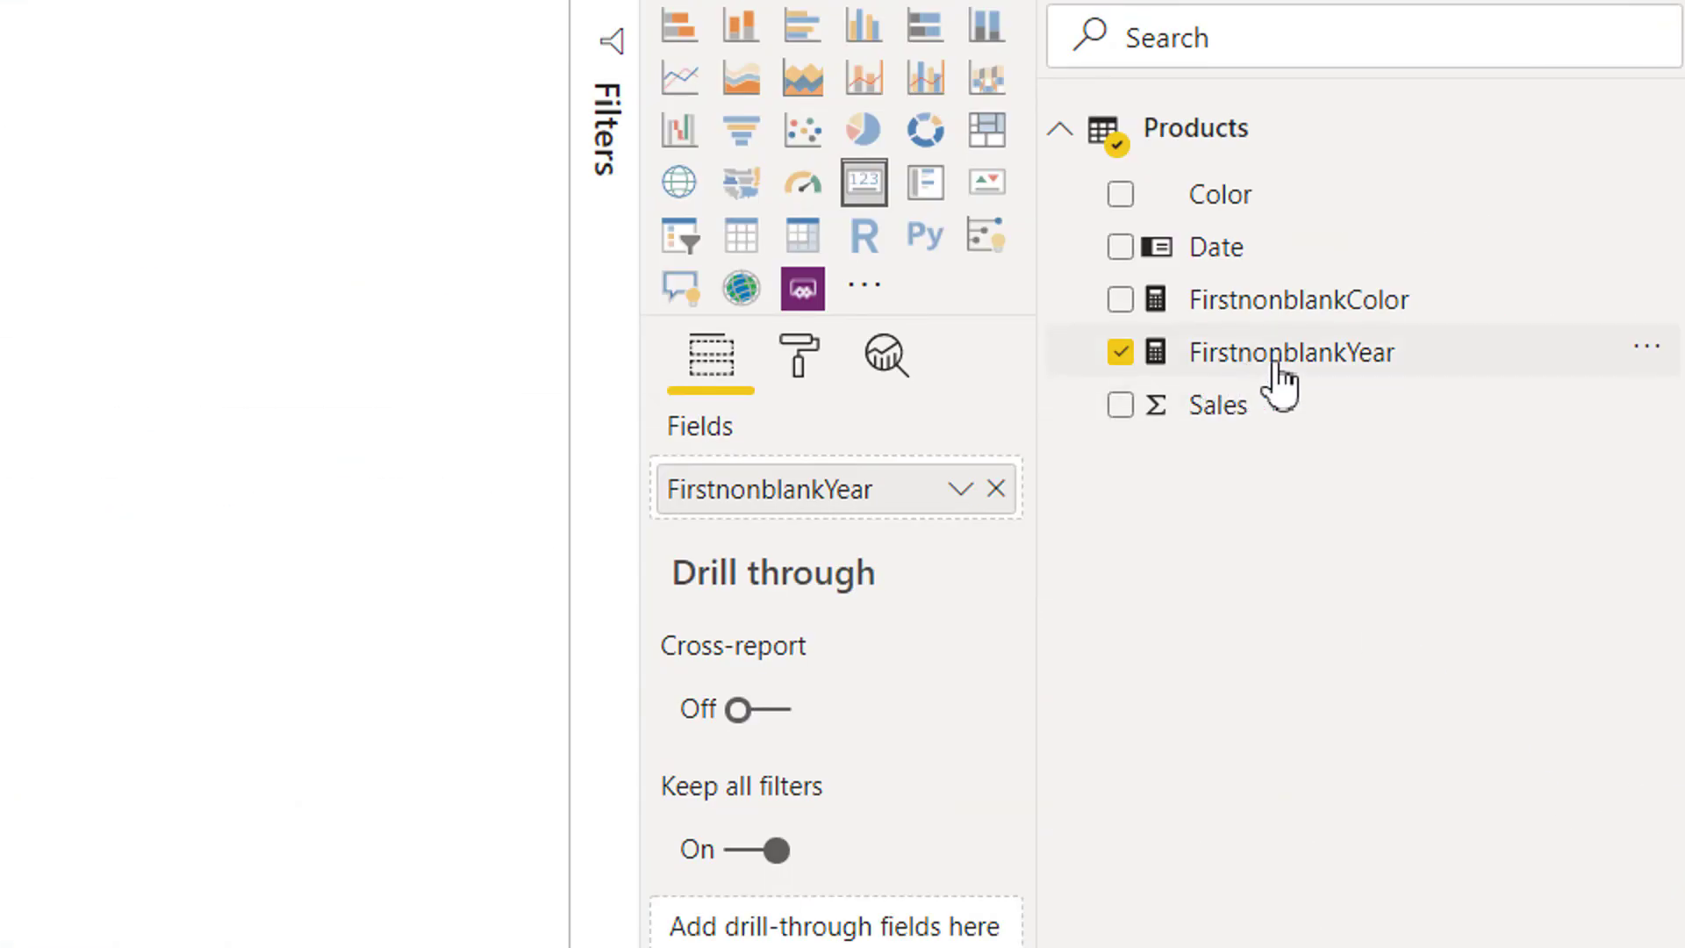
{"action": "left_click_drag", "start_coordinate": [1297, 326], "coordinate": [895, 509]}
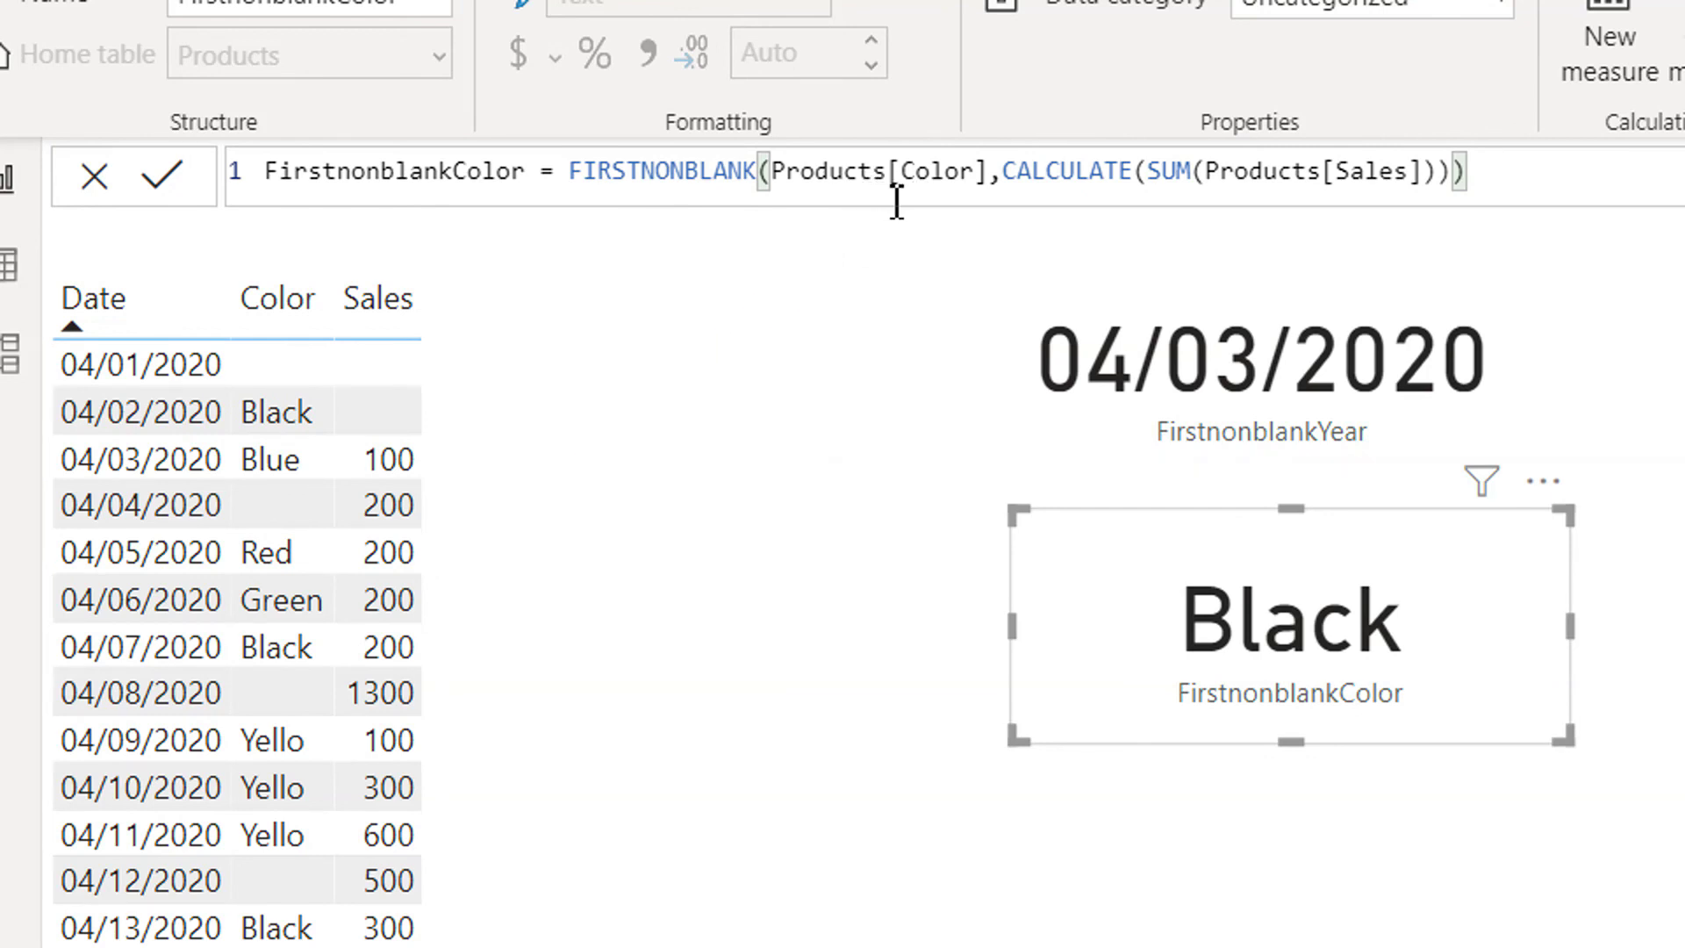
Sort the table visual by Color, putting blank colors first, then Black
{"action": "left_click", "coordinate": [298, 321]}
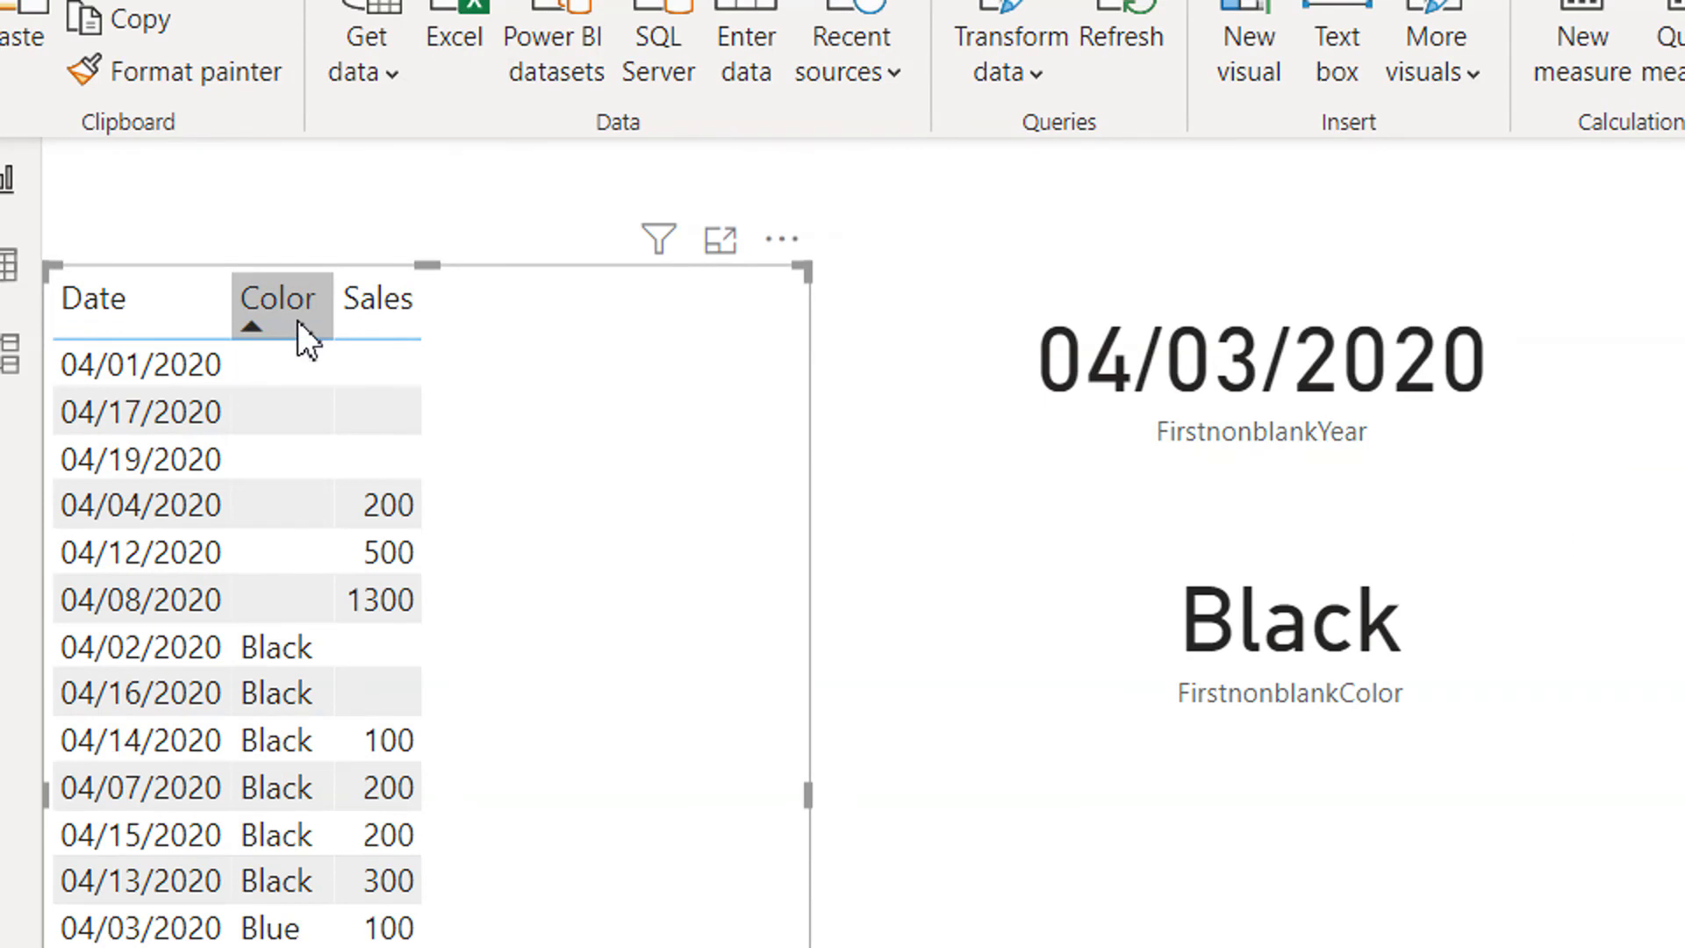